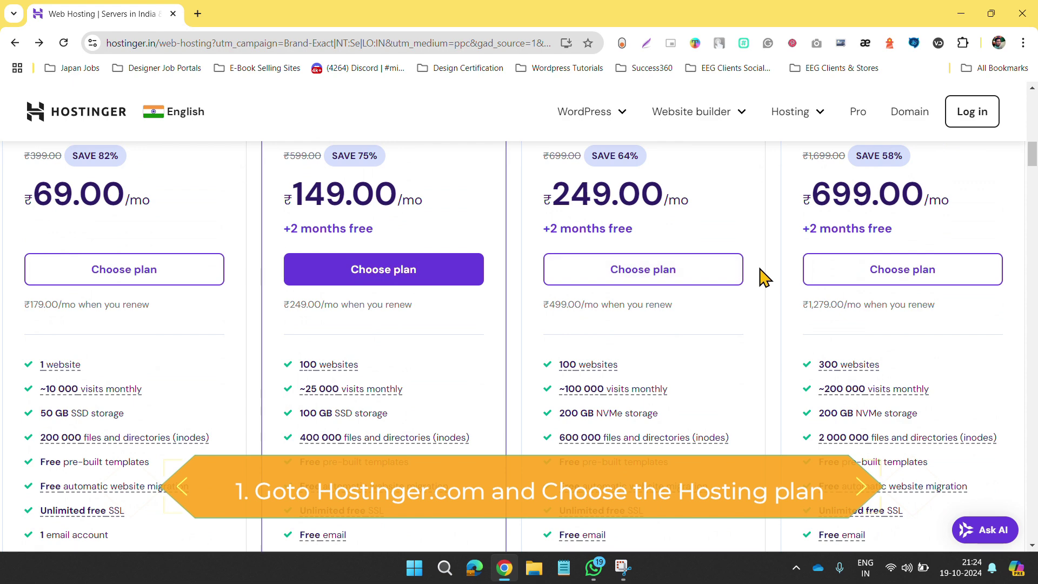
Choose the ₹249.00/mo Business Web Hosting plan with a 12-month period and continue to registration
left_click(742, 277)
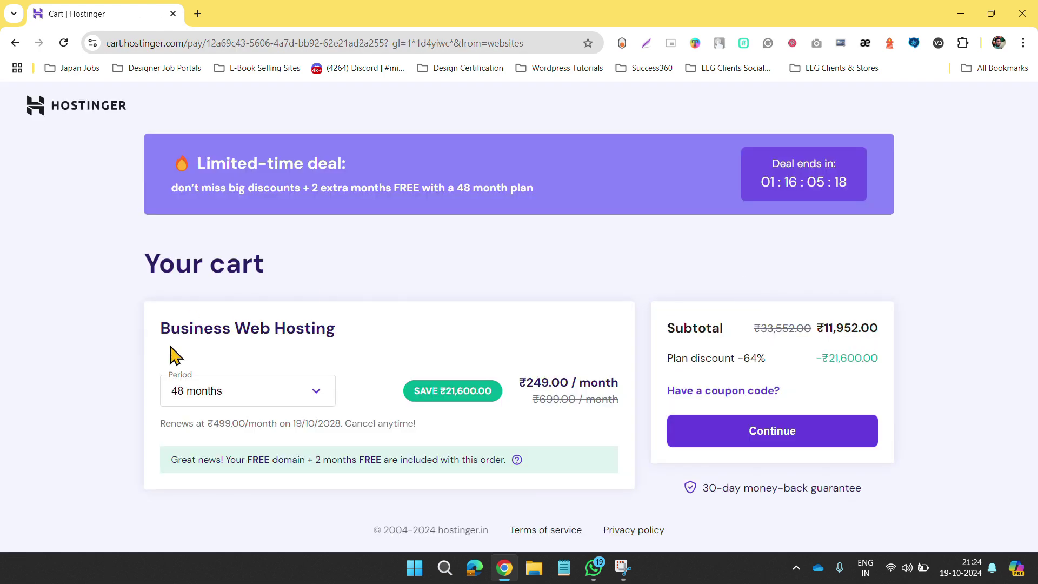
left_click(214, 395)
left_click(239, 451)
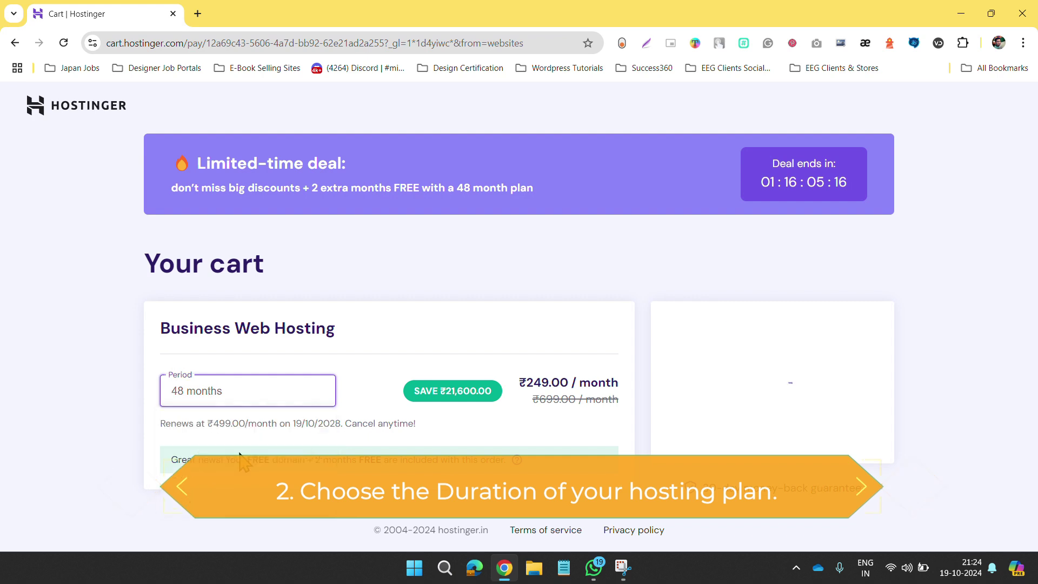
left_click(765, 431)
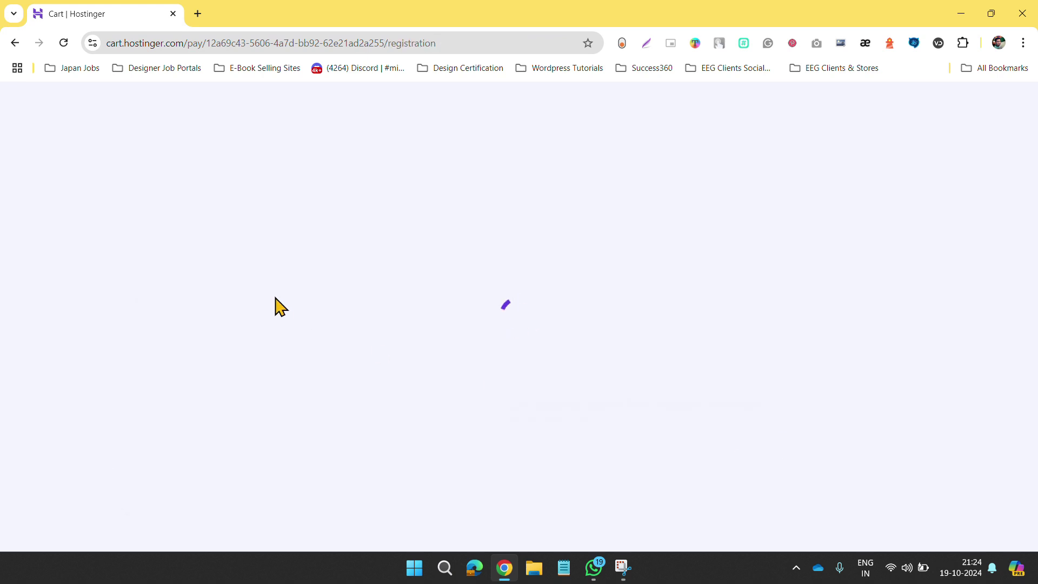
Enter the customer's email address in the account creation form
scroll(274, 307, "down", 2)
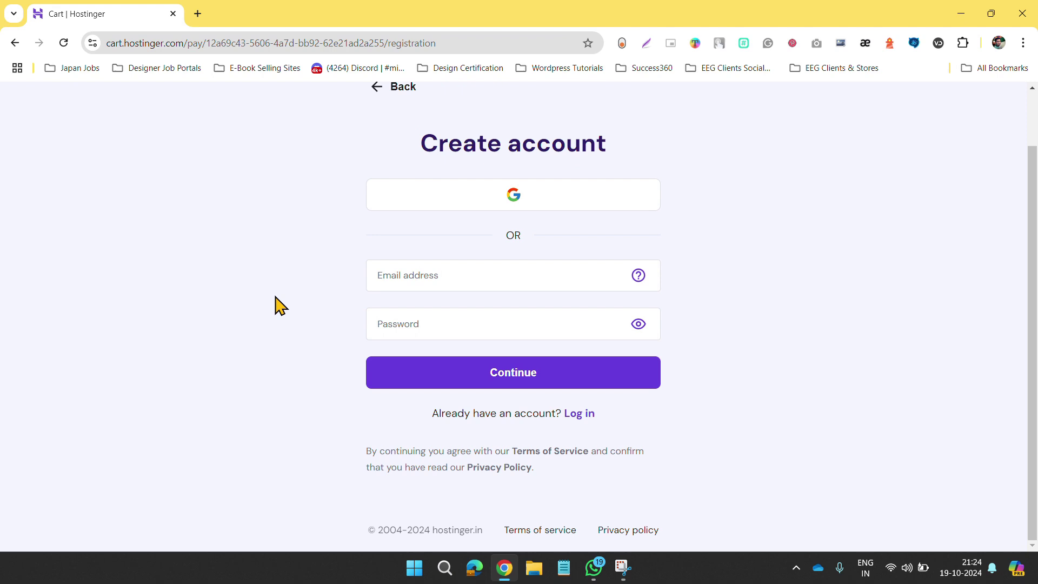
left_click(444, 284)
key("ctrl+v")
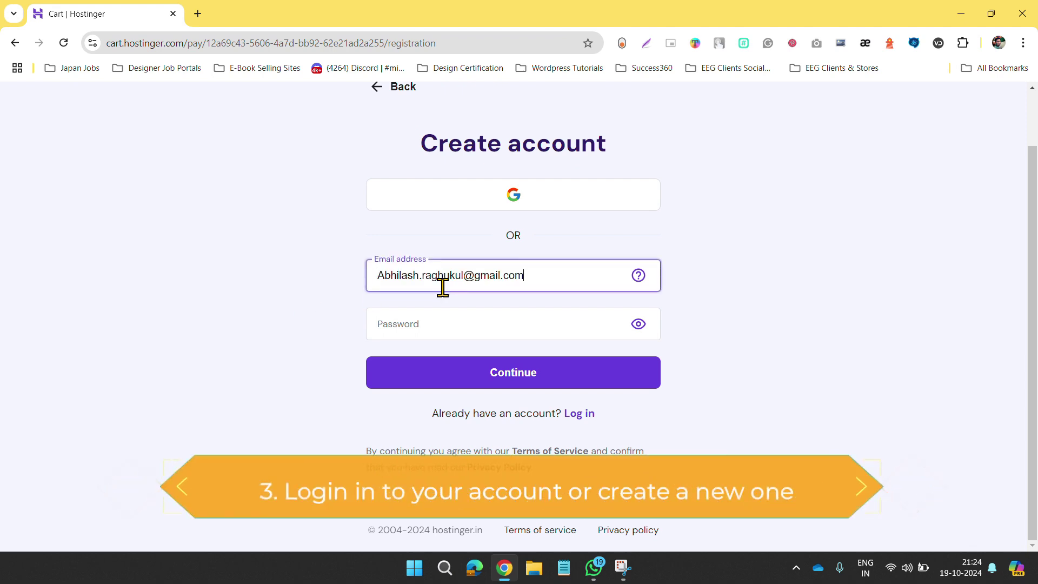
Enter the account password, submit the registration and save the login in the browser
left_click(448, 325)
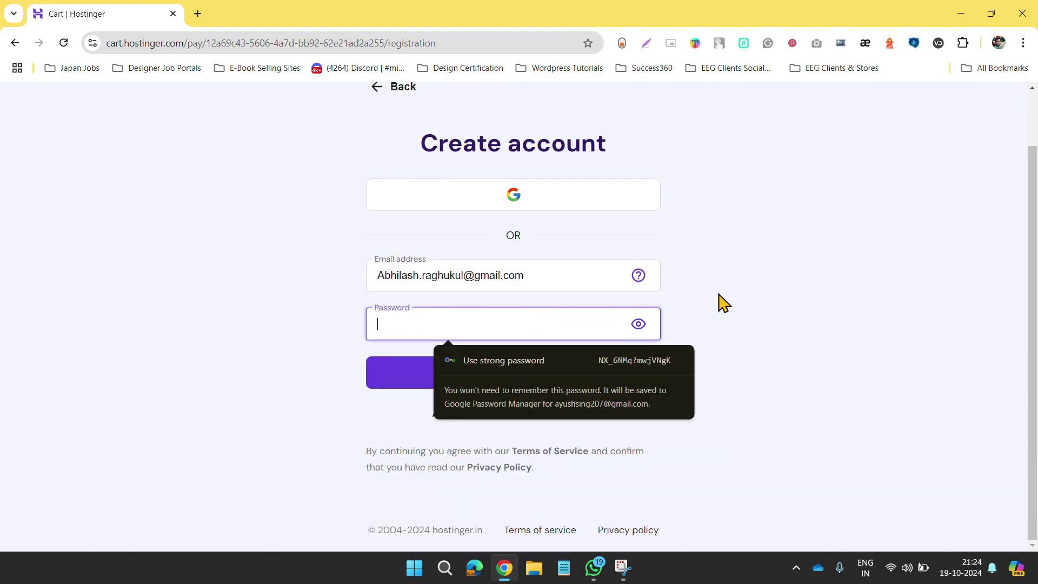
left_click(749, 306)
left_click(606, 323)
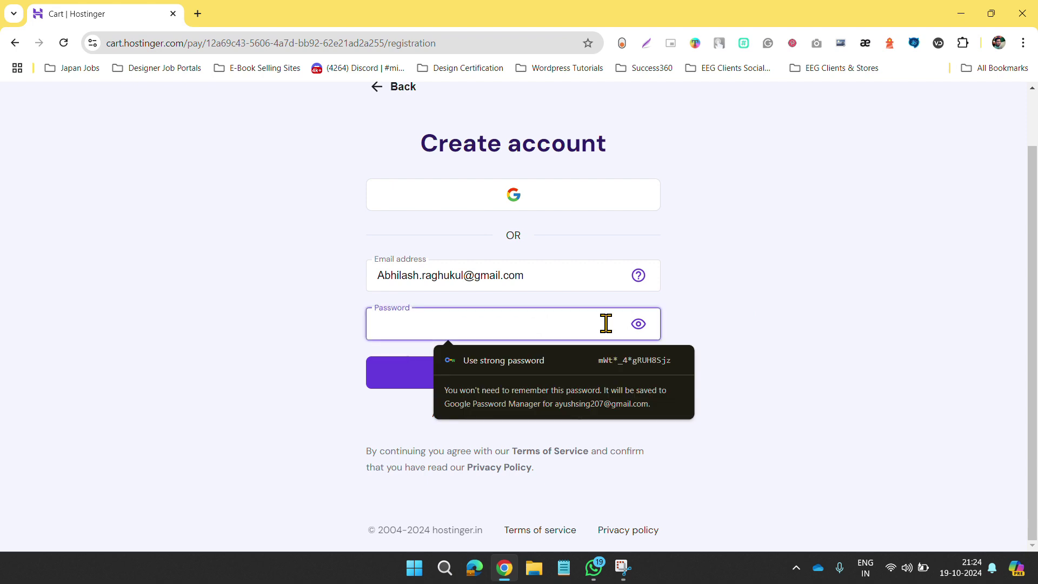
type("•••")
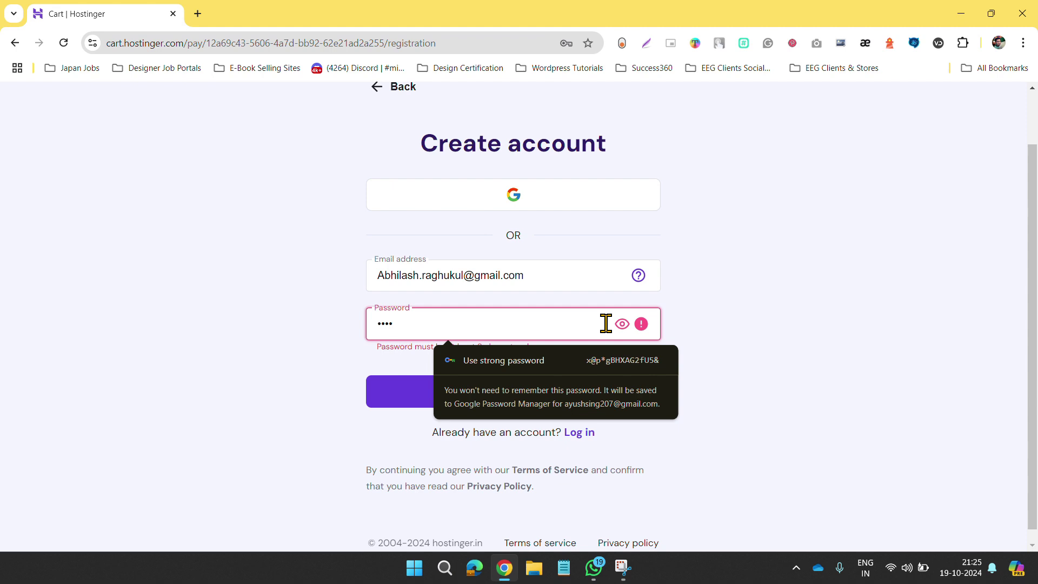
type("••••")
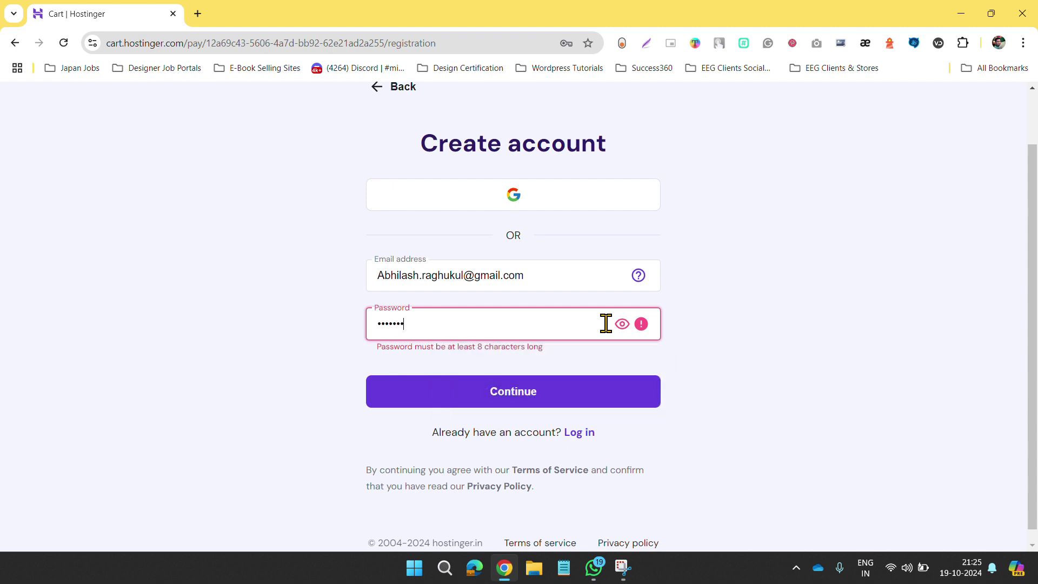
type("••••")
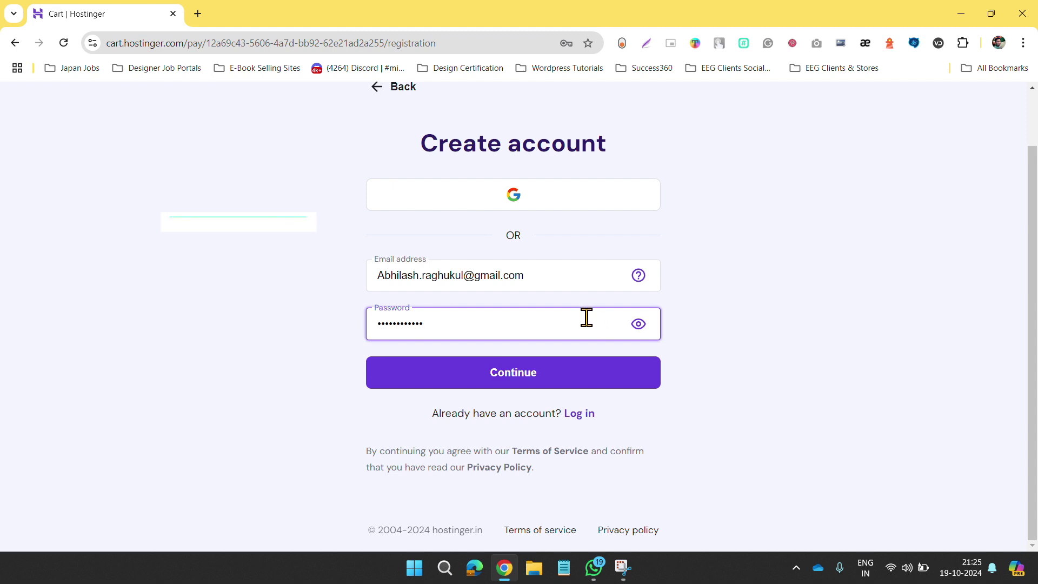
left_click(604, 375)
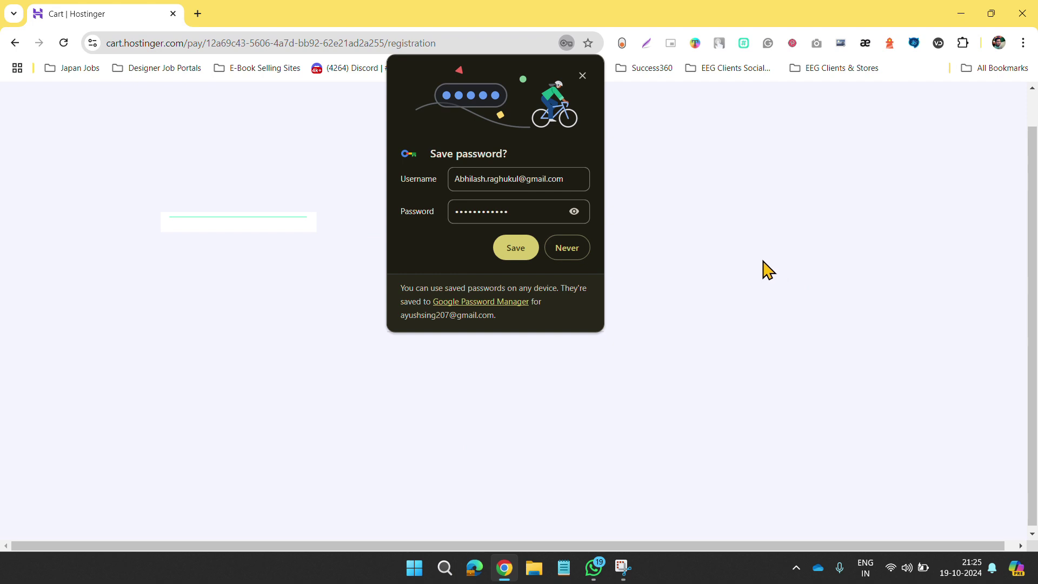
left_click(500, 254)
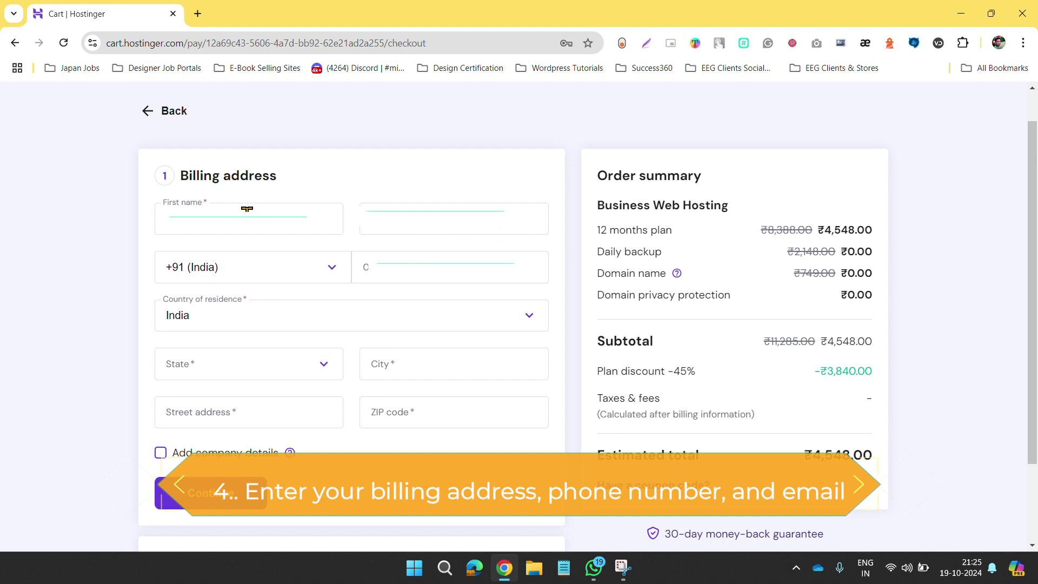
Fill in the customer's first name, last name and phone number in the billing address form
left_click(209, 210)
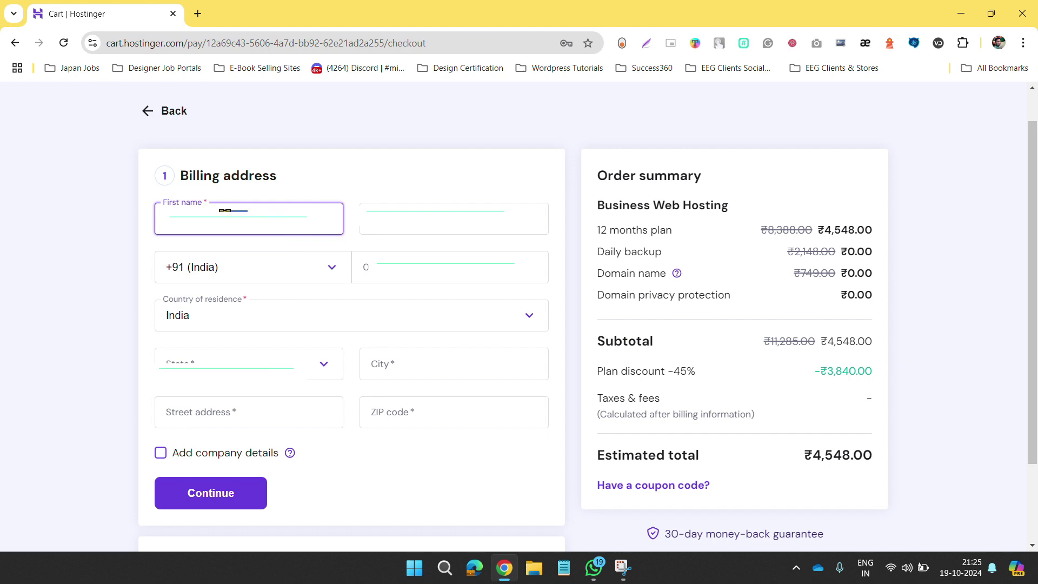
left_click(450, 225)
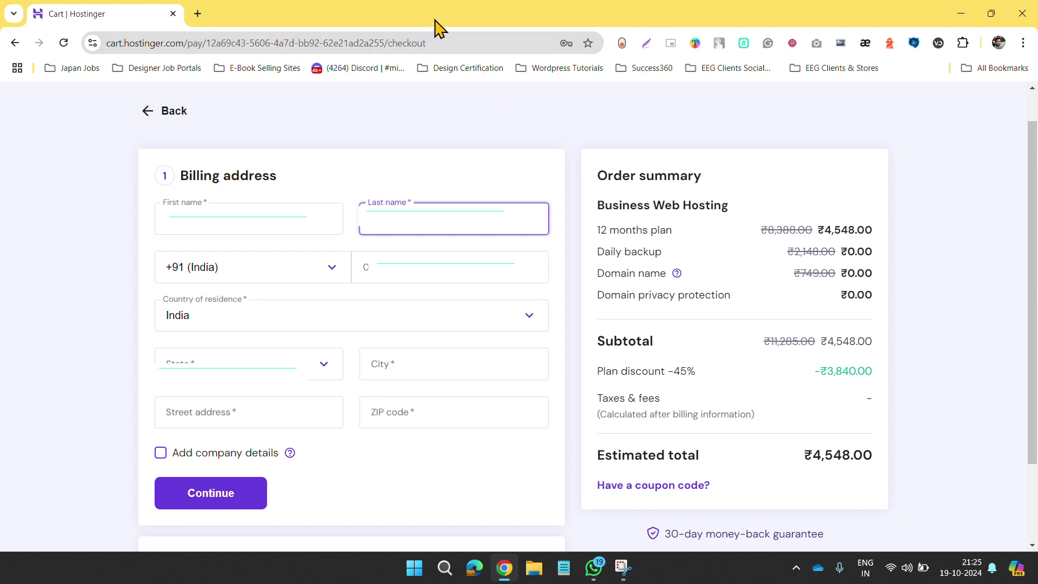
left_click(420, 277)
type("9")
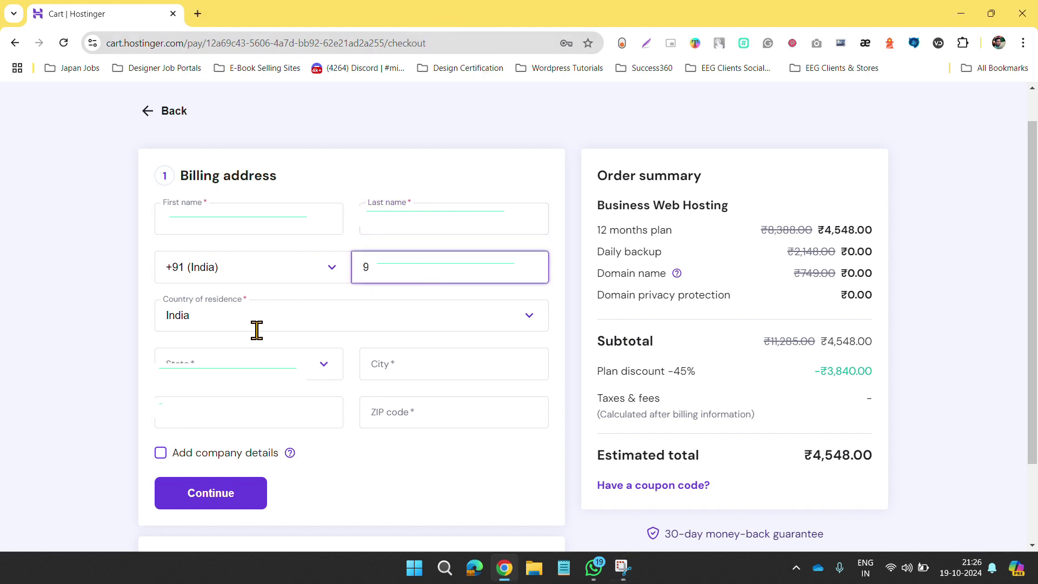
Select the customer's state and fill in the city in the billing address
left_click(260, 358)
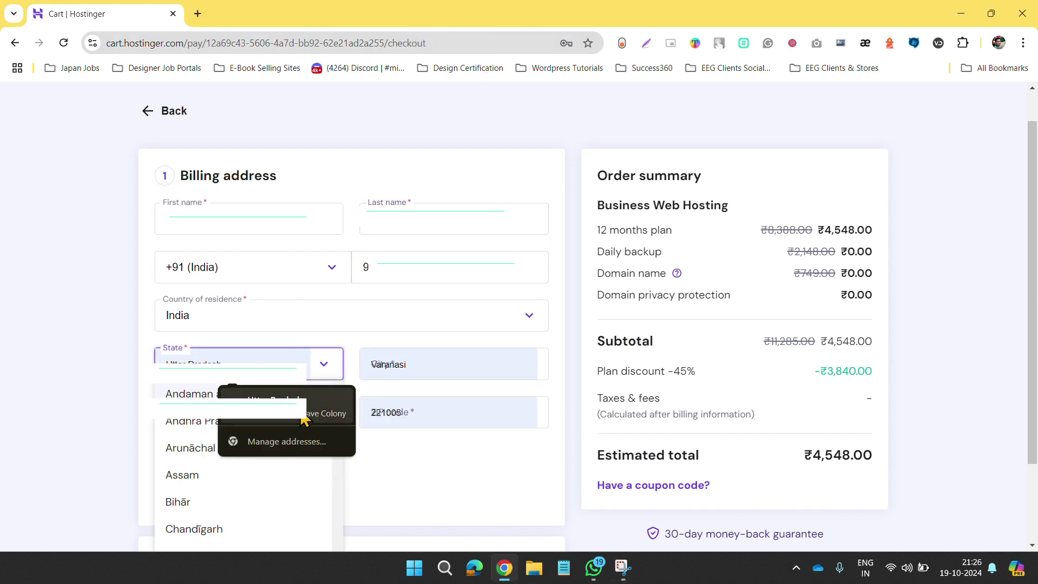
type("ut")
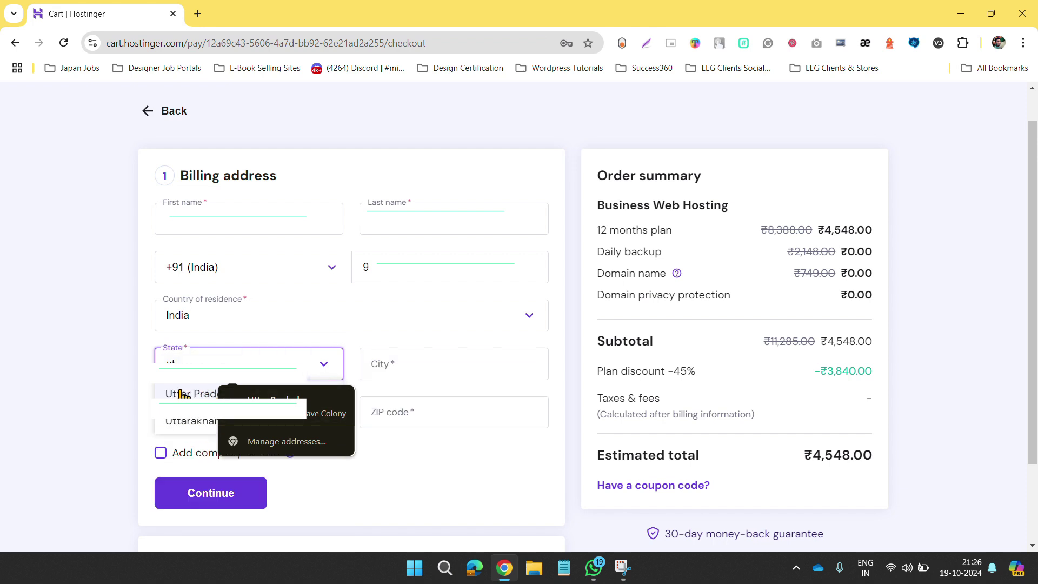
key("Return")
left_click(442, 352)
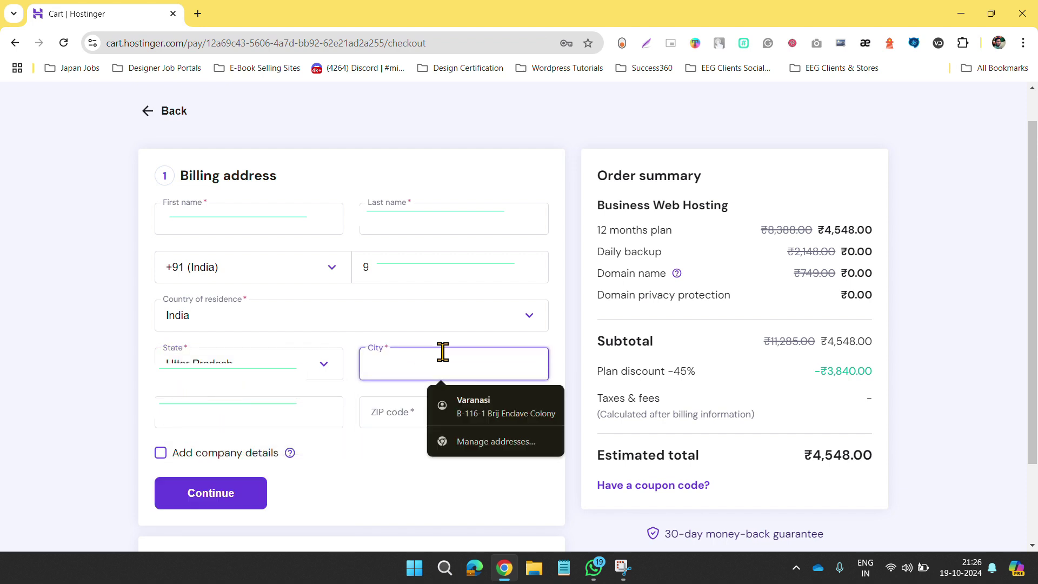
type("Vara")
Try to fill in the street address of the billing form with copied text
left_click(274, 398)
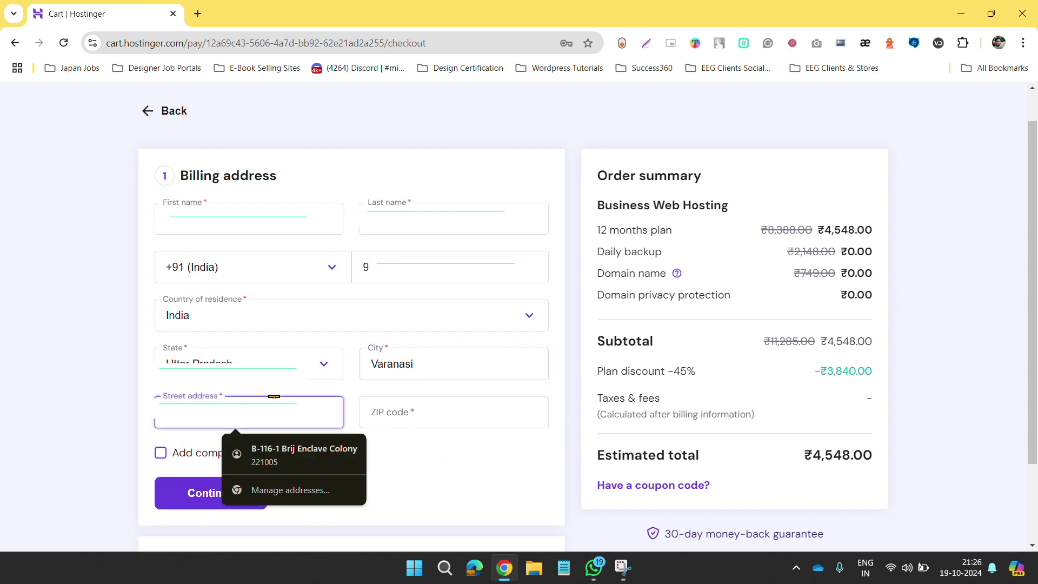
left_click(393, 389)
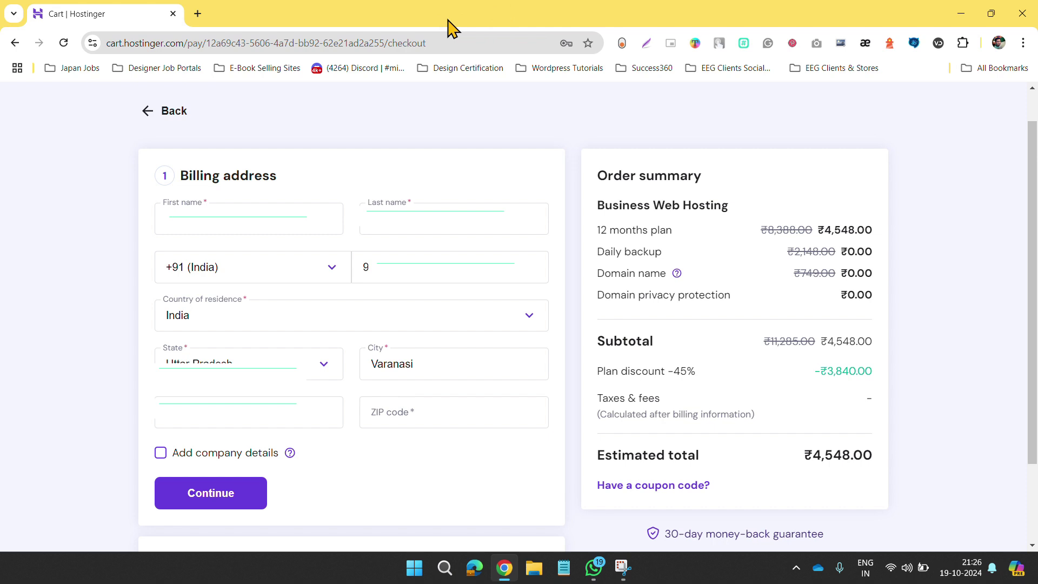
key("super+shift+s")
left_click(241, 424)
key("ctrl+v")
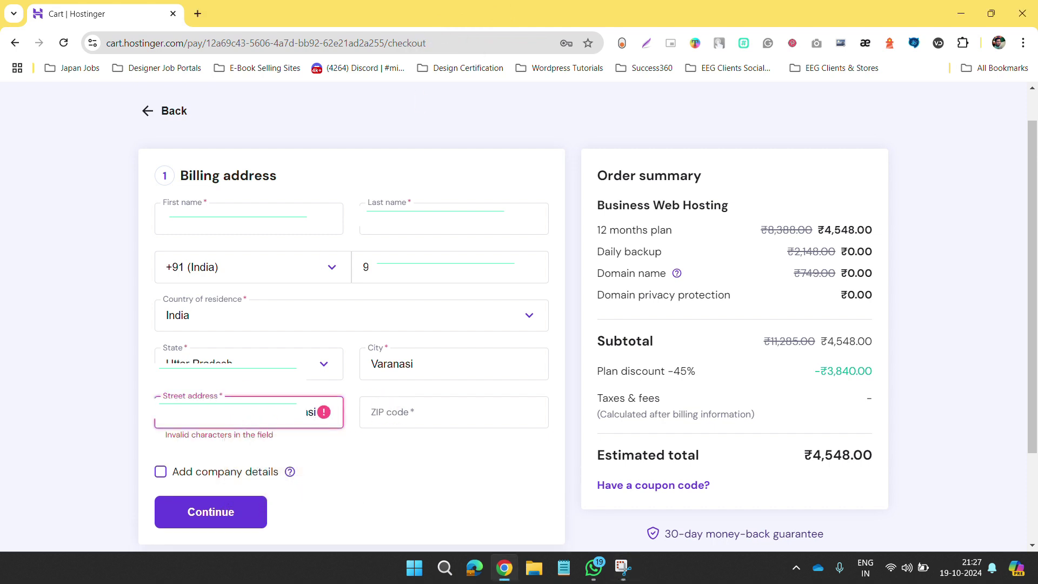
Try to correct the invalid characters in the street address by trimming the end of the pasted text
key("BackSpace")
key("BackSpace")
key("BackSpace")
key("BackSpace")
key("BackSpace")
key("BackSpace")
key("BackSpace")
key("BackSpace")
key("BackSpace")
key("BackSpace")
left_click_drag(278, 421, 349, 419)
left_click(275, 420)
left_click_drag(264, 420, 128, 424)
left_click(505, 402)
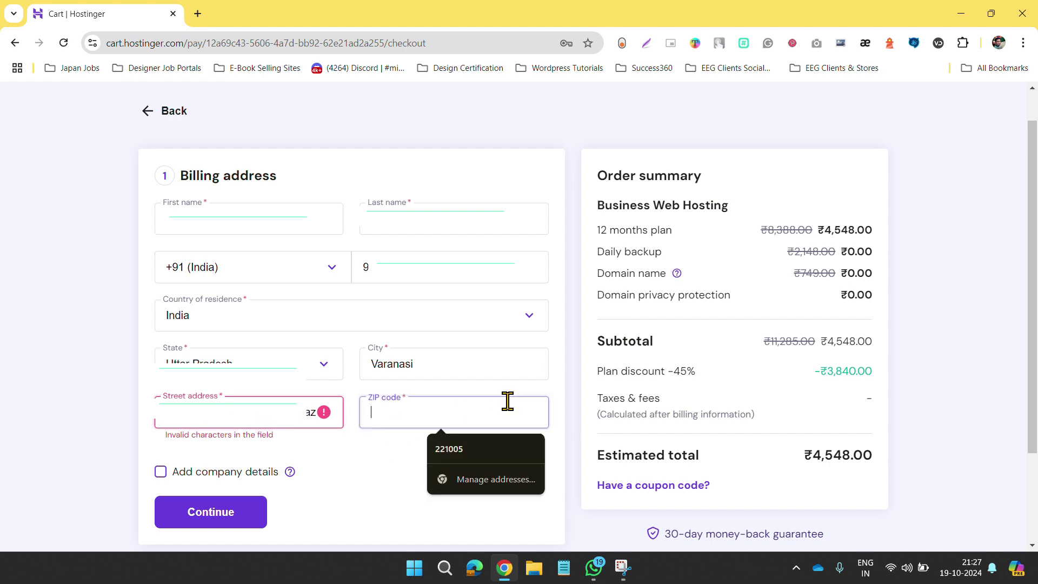
left_click(220, 421)
left_click_drag(273, 421, 364, 424)
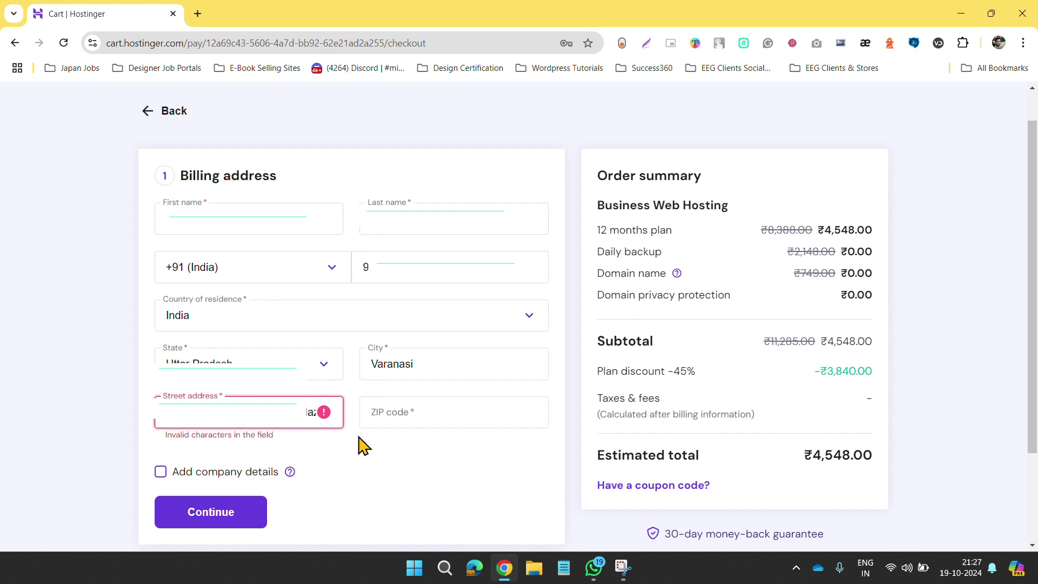
left_click(260, 420)
left_click_drag(226, 421, 433, 412)
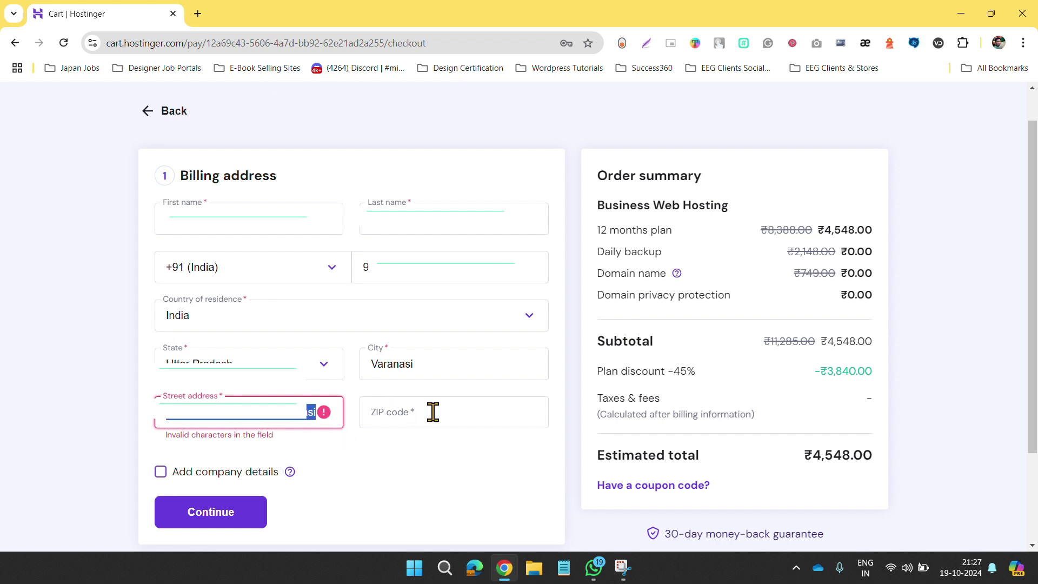
Clear the pasted text from the street address field
left_click(273, 419)
key("Home")
triple_click(268, 418)
left_click_drag(267, 418, 210, 421)
key("BackSpace")
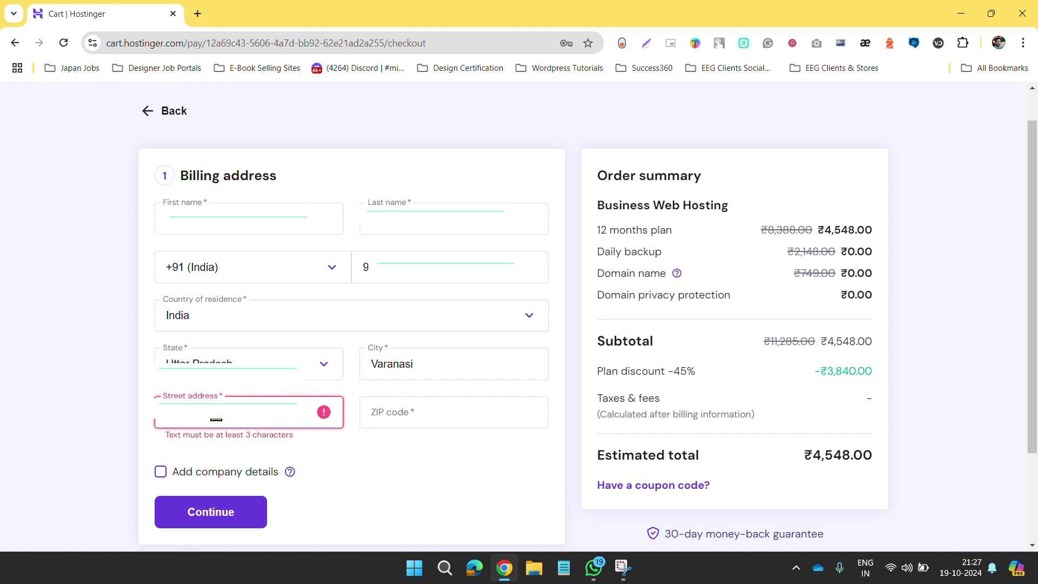
key("BackSpace")
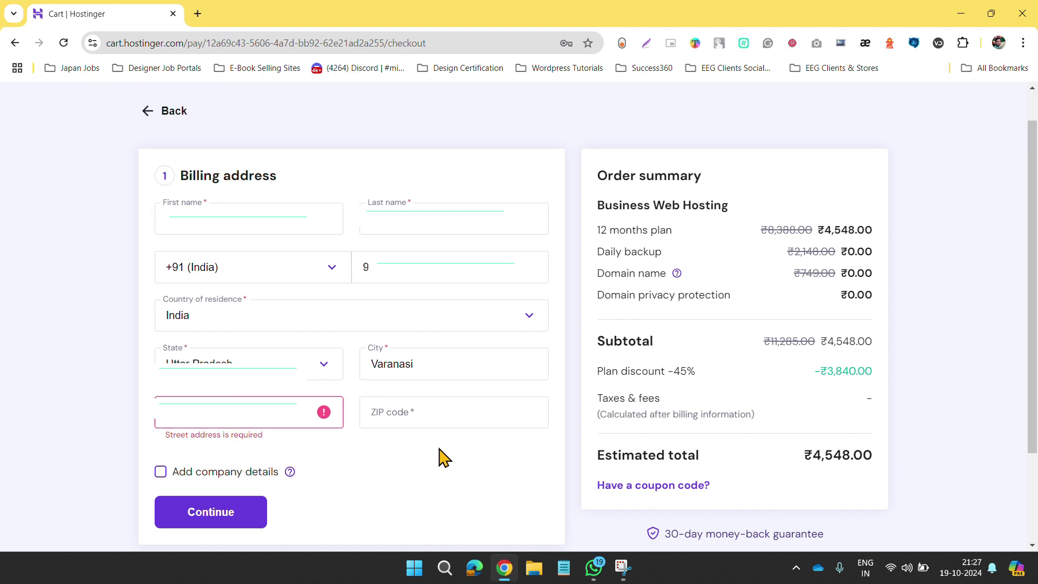
Enter the customer's street address in the billing form without invalid characters
left_click(220, 395)
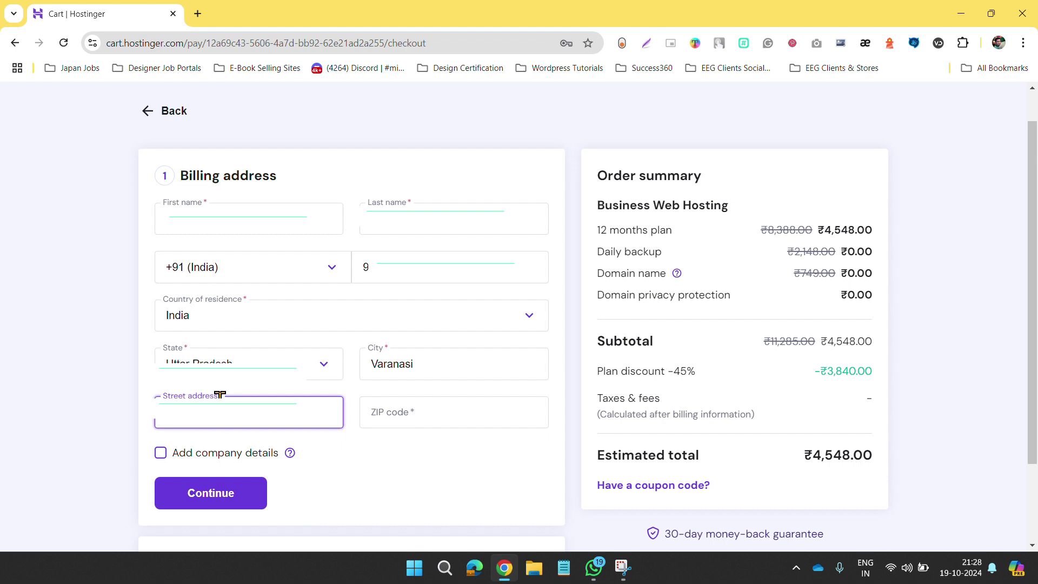
key("BackSpace")
type("Malda")
type("hiya ")
type("Varana")
type("si")
key("alt+Tab")
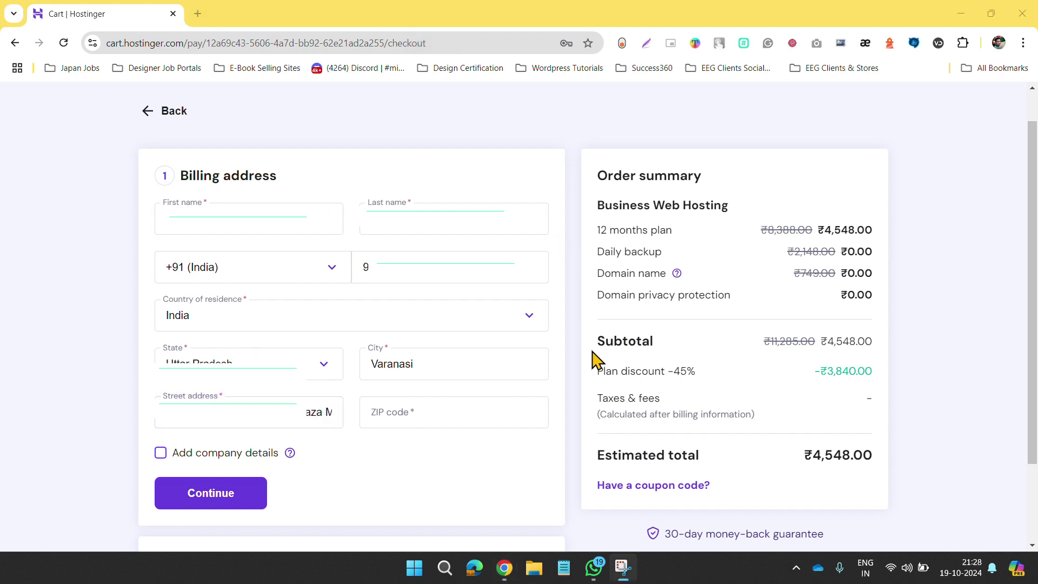
Enter the customer's ZIP code, submit the billing address and dismiss the browser's offer to save it
left_click(482, 415)
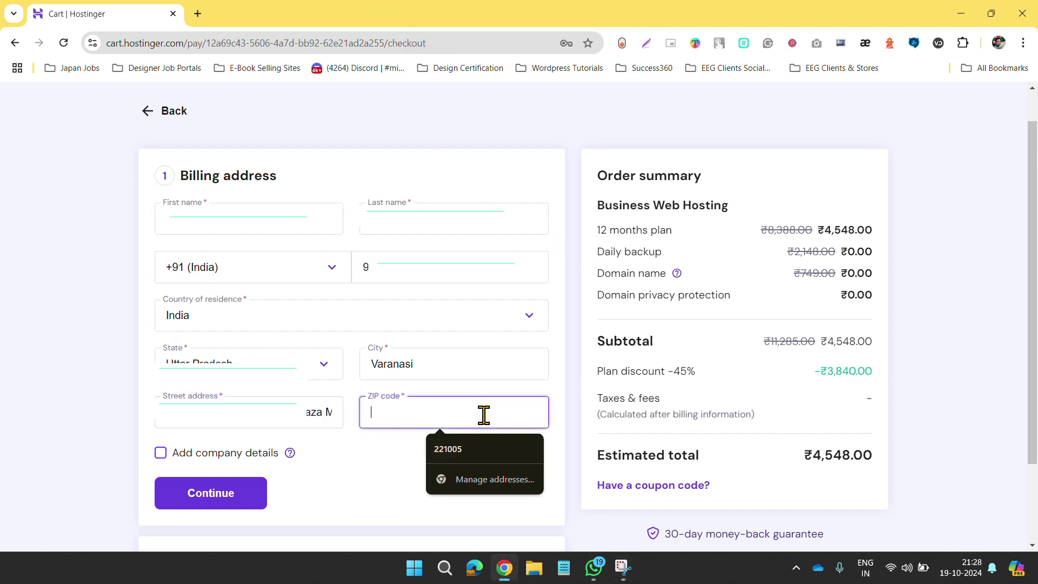
type("221010")
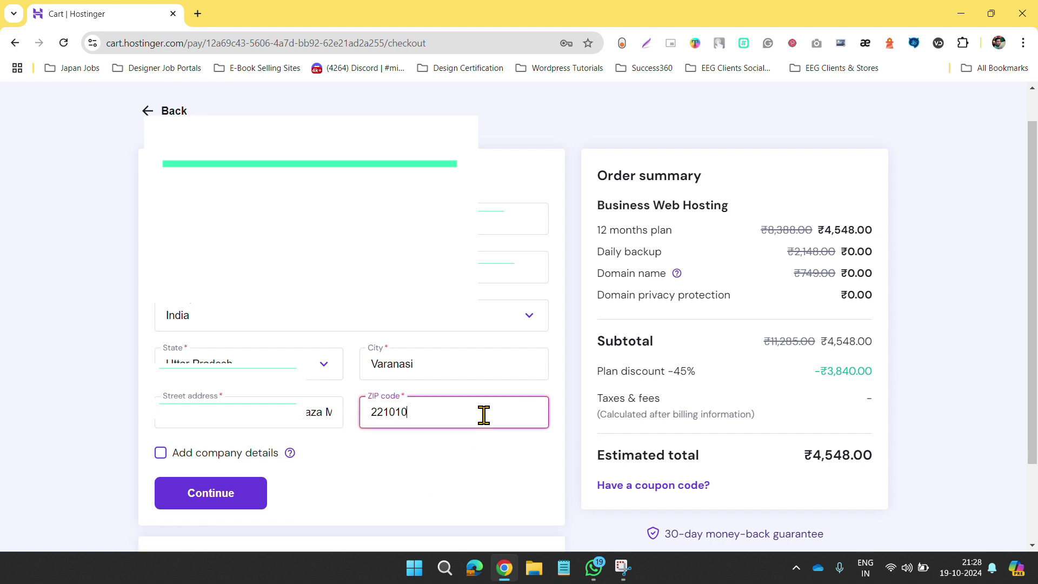
key("Return")
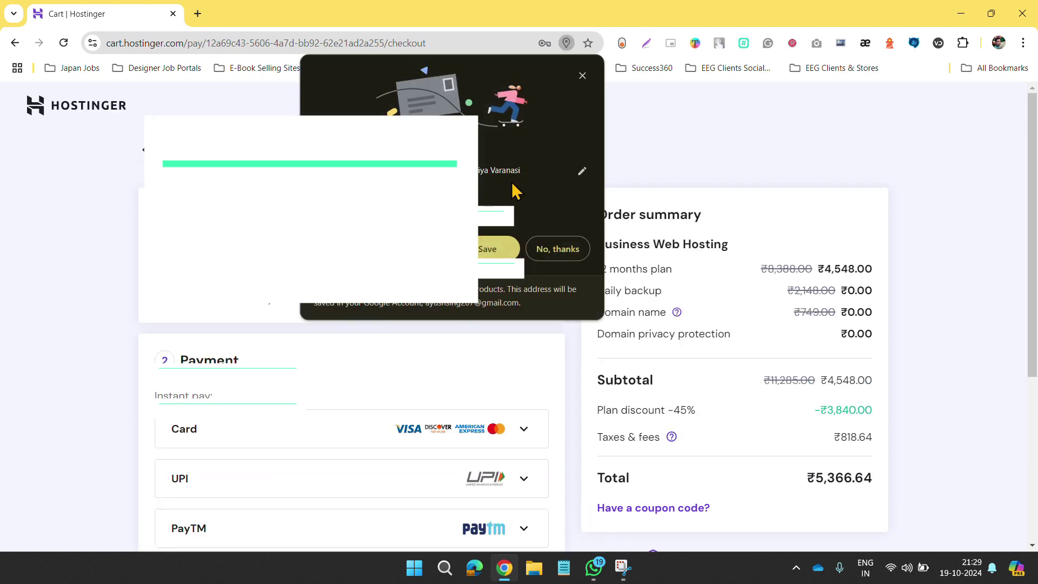
left_click(582, 75)
Choose UPI as the payment method and submit the payment
scroll(665, 236, "down", 2)
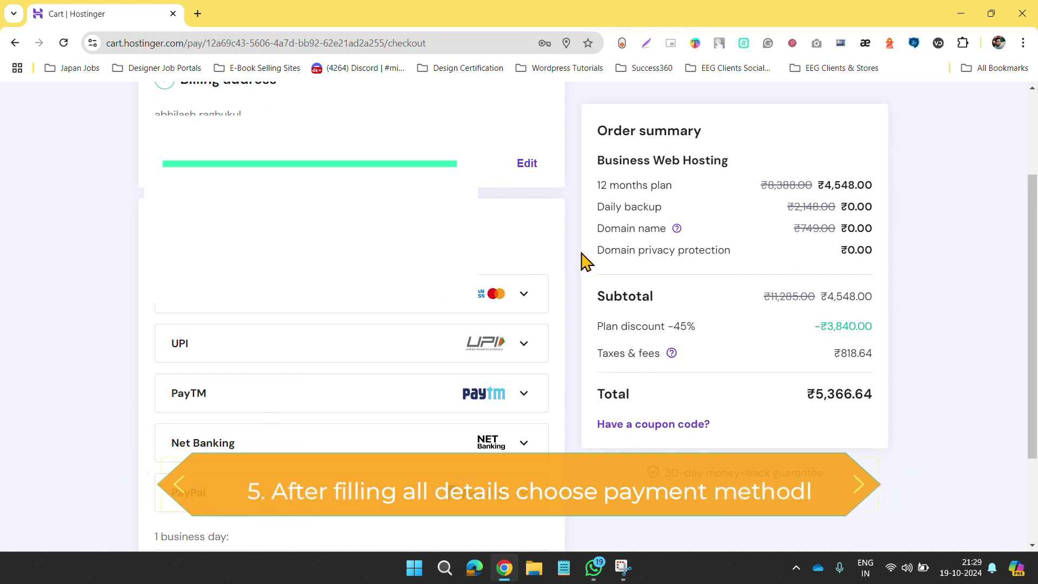
scroll(584, 259, "up", 3)
scroll(584, 259, "down", 5)
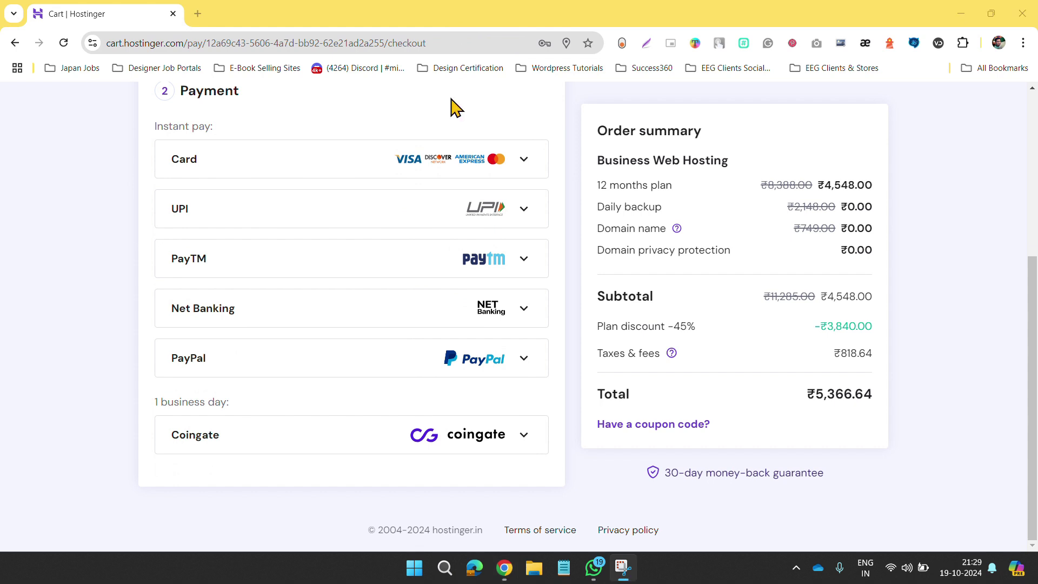
left_click(523, 211)
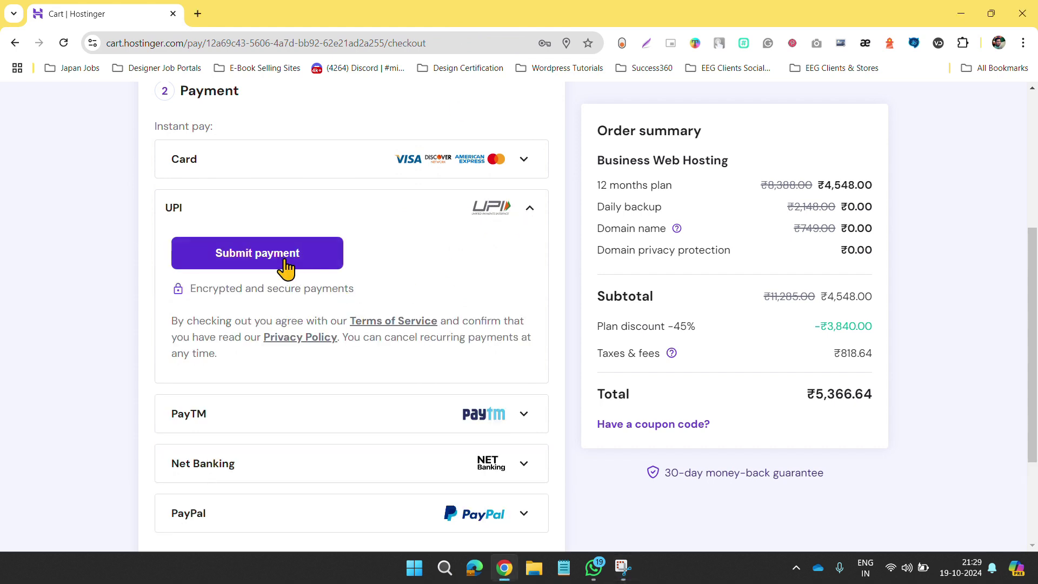
left_click(329, 258)
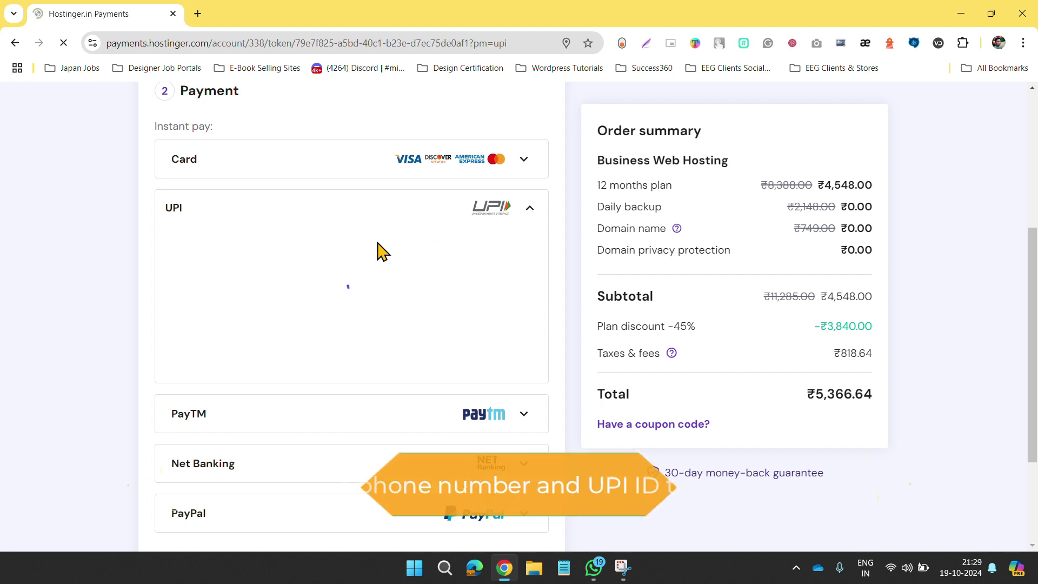
Complete the UPI payment form with the customer's phone number and UPI ID
left_click(386, 281)
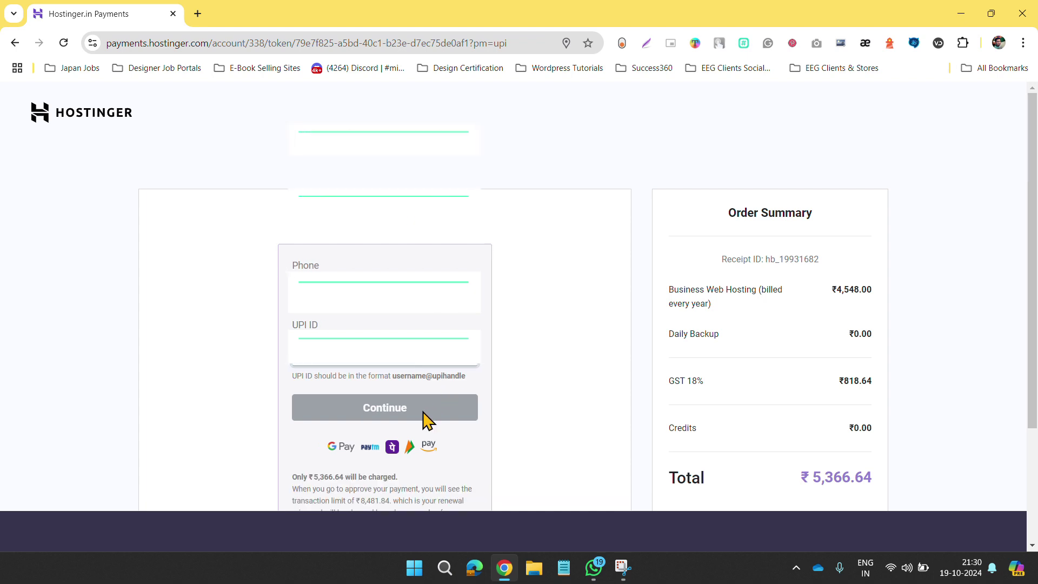
scroll(427, 414, "down", 3)
left_click(398, 187)
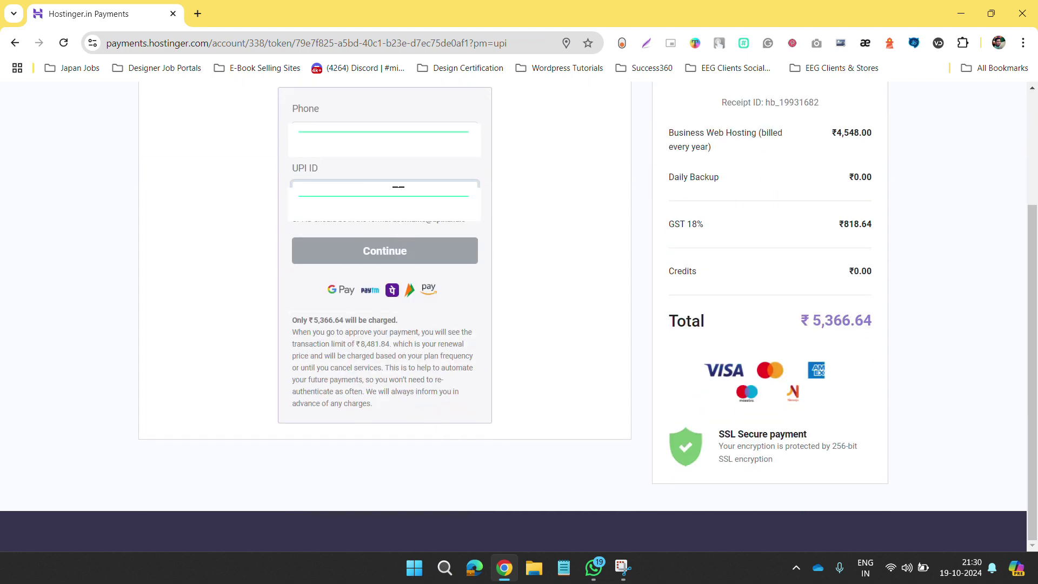
key("ctrl+v")
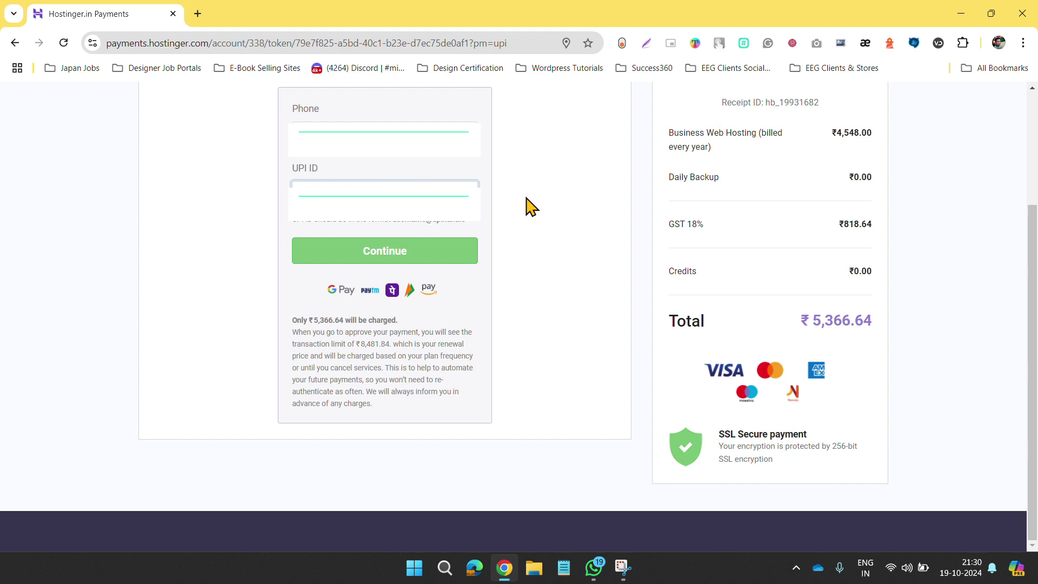
left_click(535, 209)
scroll(512, 238, "up", 3)
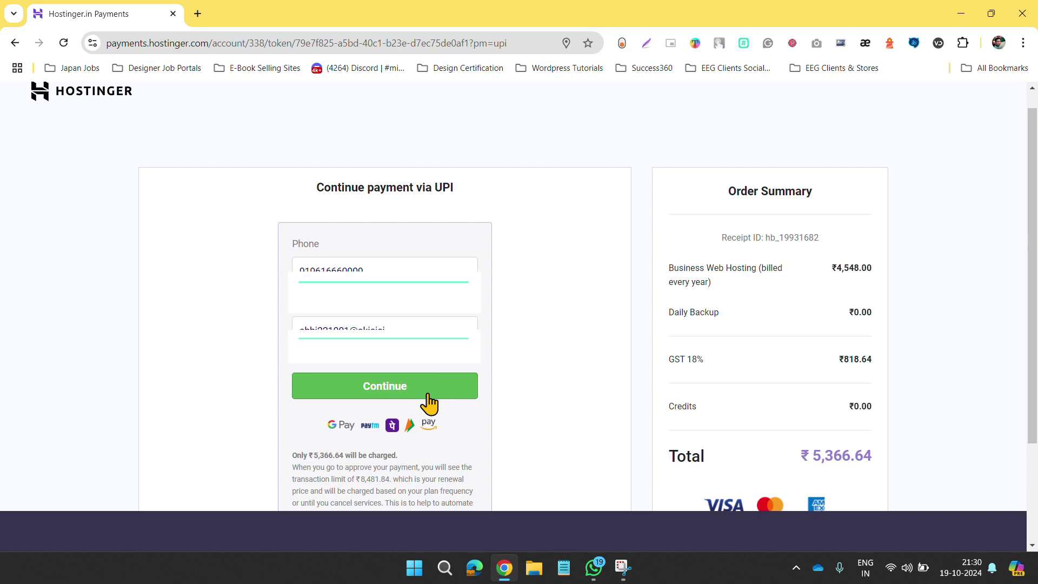
Submit the UPI payment details and accept the UPI AutoPay notice to send the collect request
left_click(429, 400)
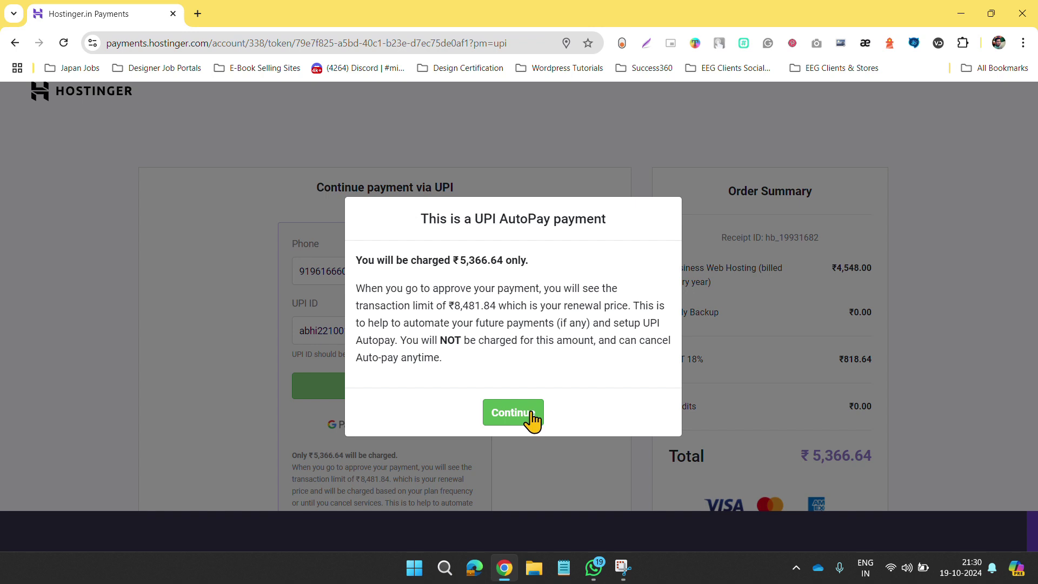
left_click(513, 412)
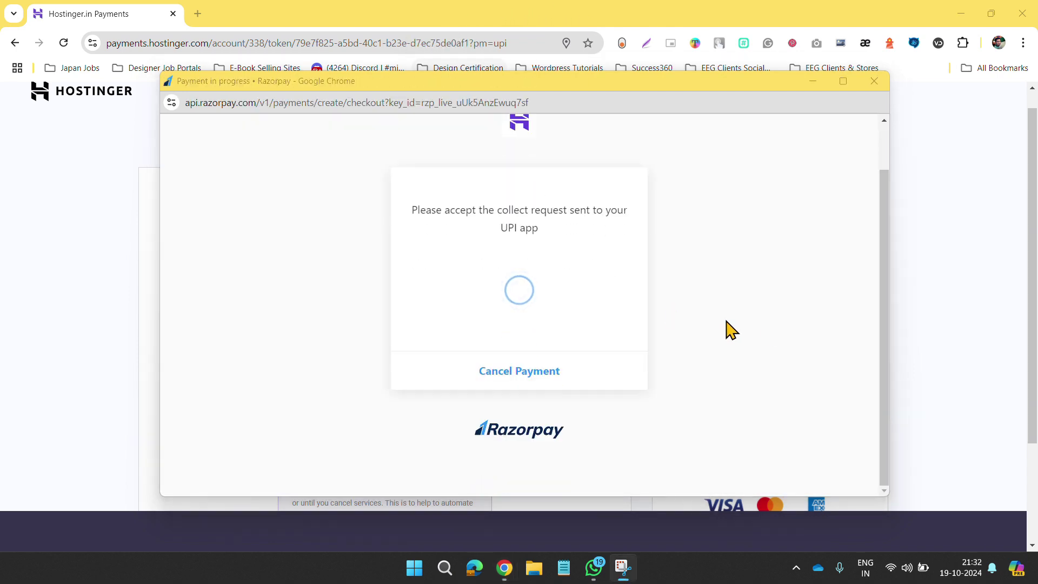
scroll(770, 325, "up", 1)
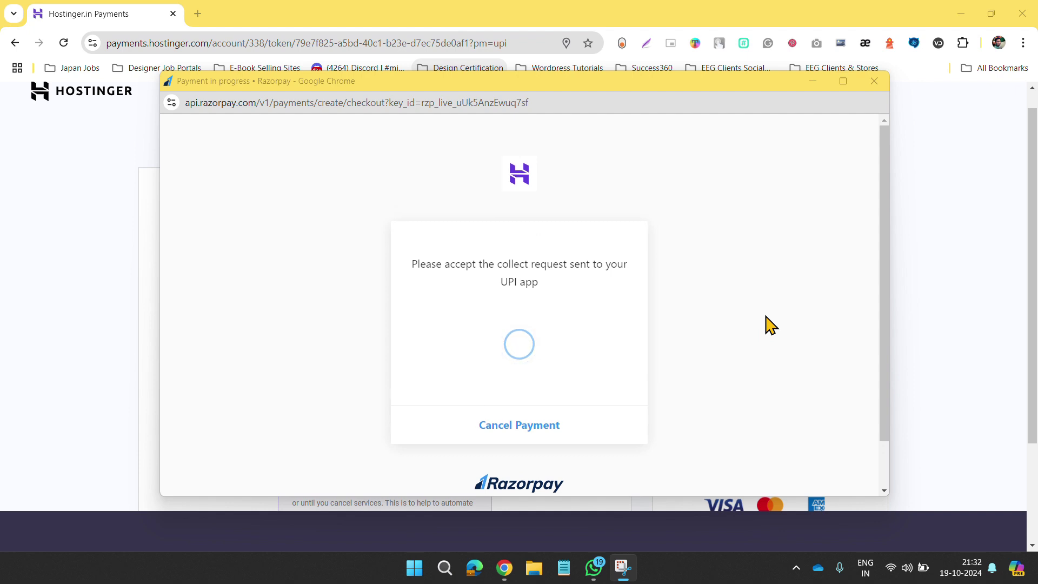
left_click(771, 325)
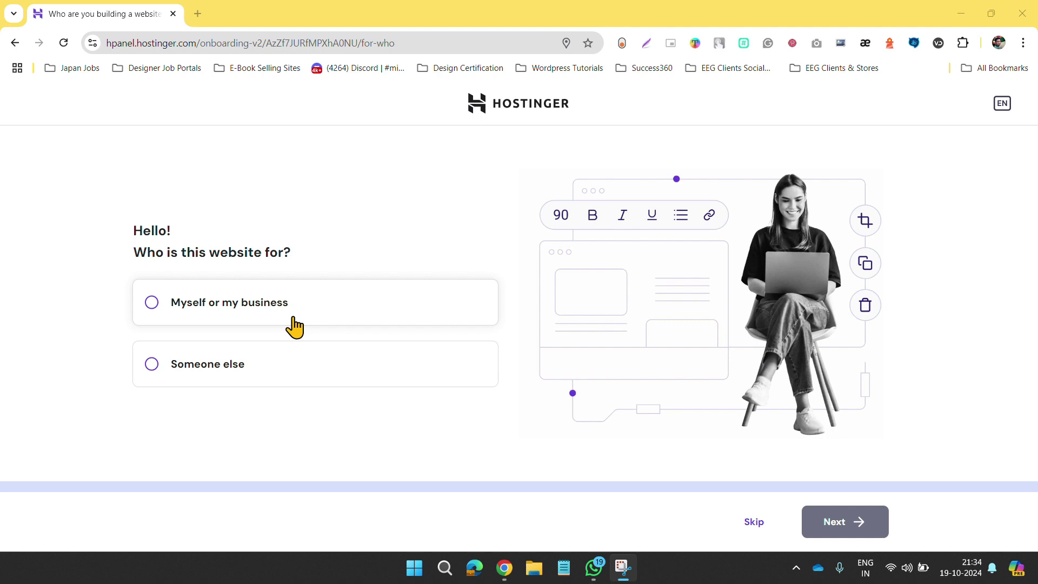
Answer the onboarding questions with Myself or my business and Create a website
left_click(325, 323)
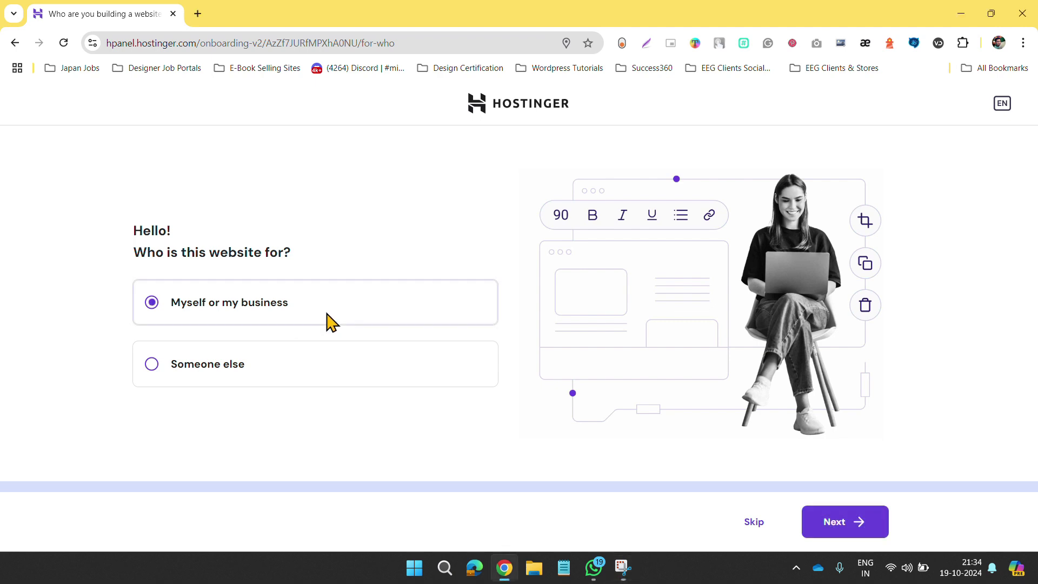
left_click(867, 521)
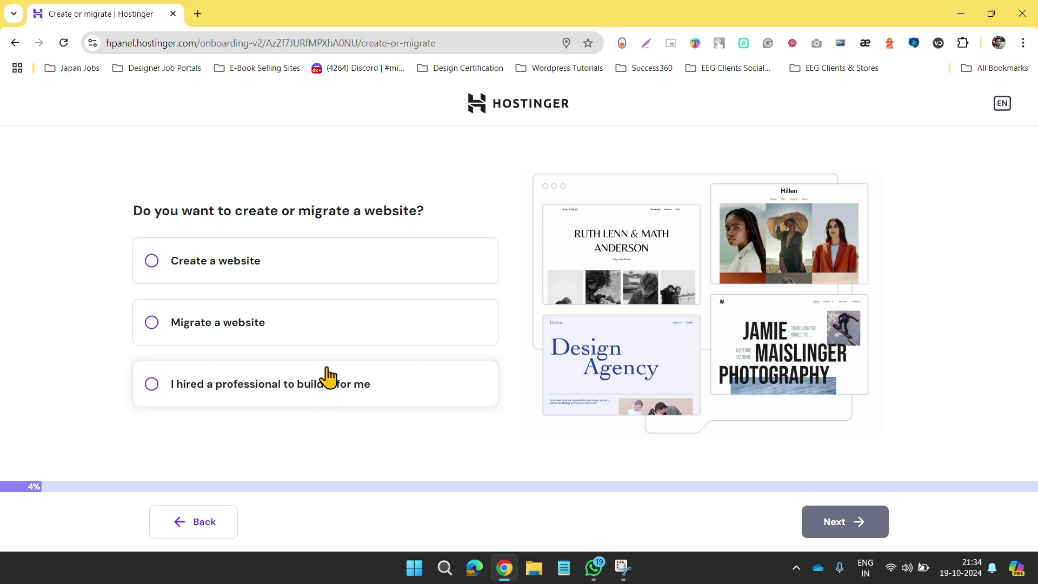
left_click(362, 279)
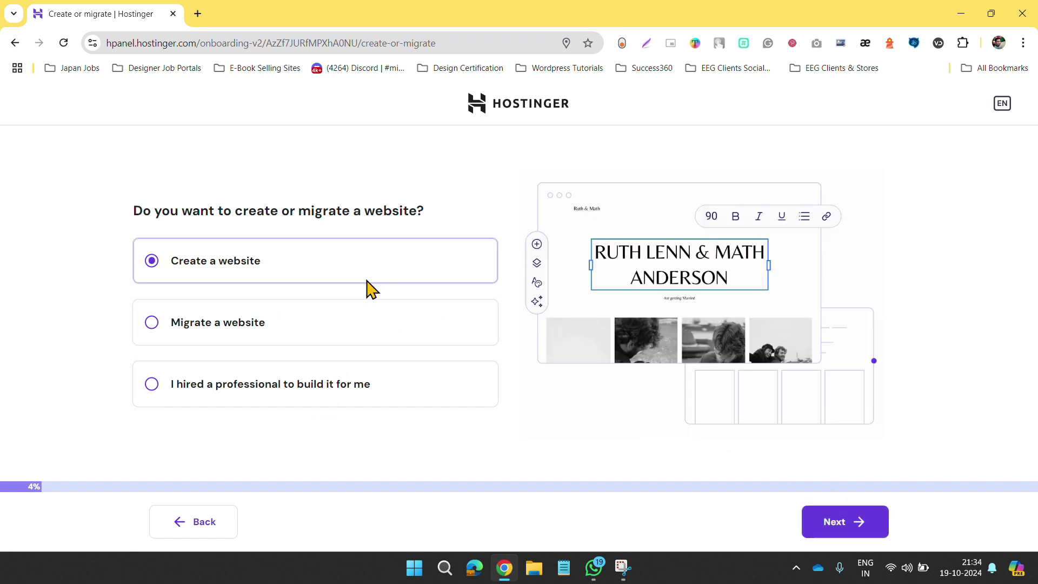
left_click(850, 521)
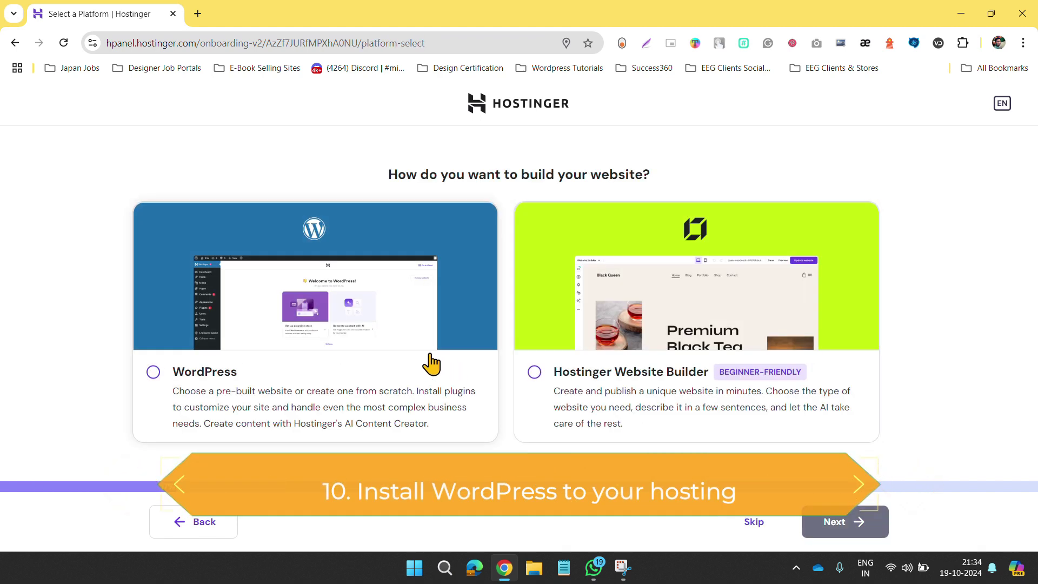
Choose WordPress as the website platform, and submit its admin login details, saving the login in the browser
left_click(154, 372)
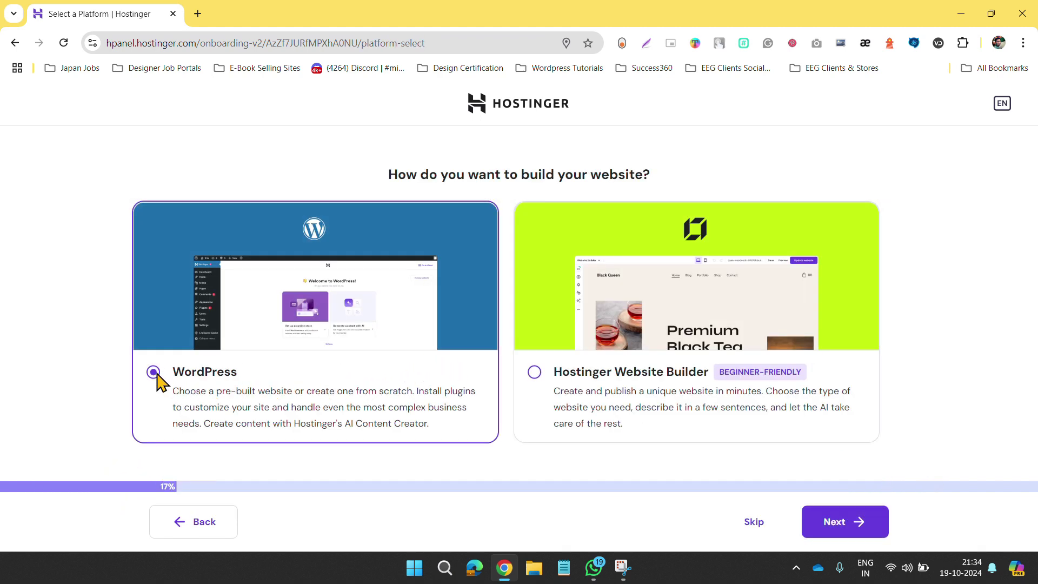
left_click(845, 525)
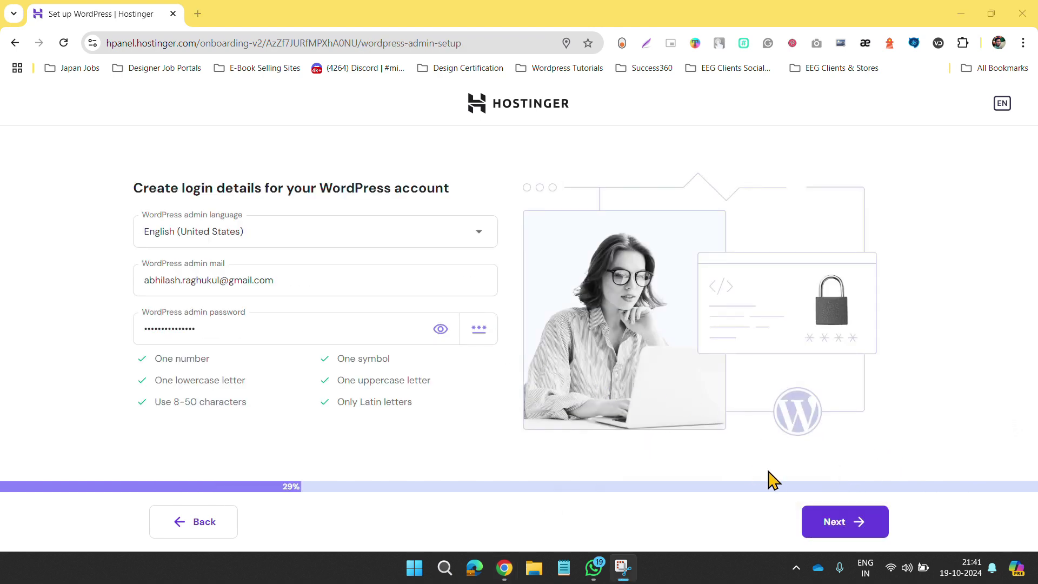
left_click(821, 520)
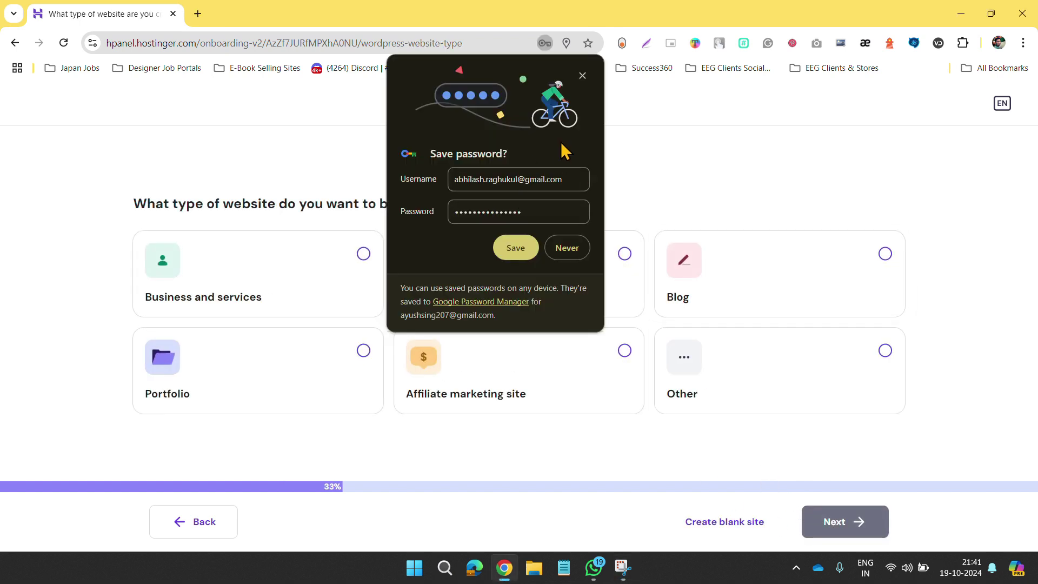
left_click(522, 254)
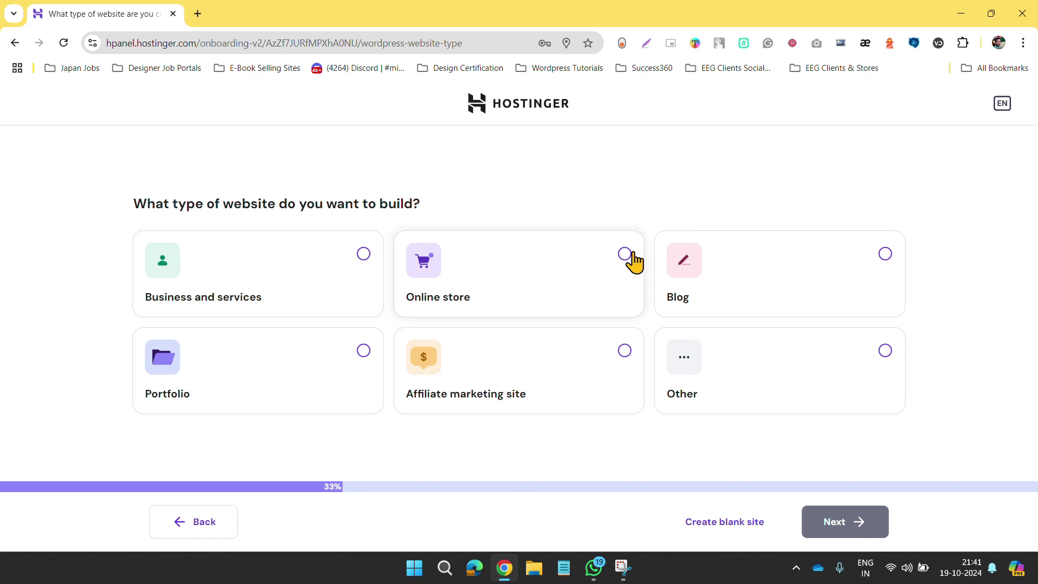
Set the website type to Business and services and choose Create a website with AI as the build method
left_click(364, 254)
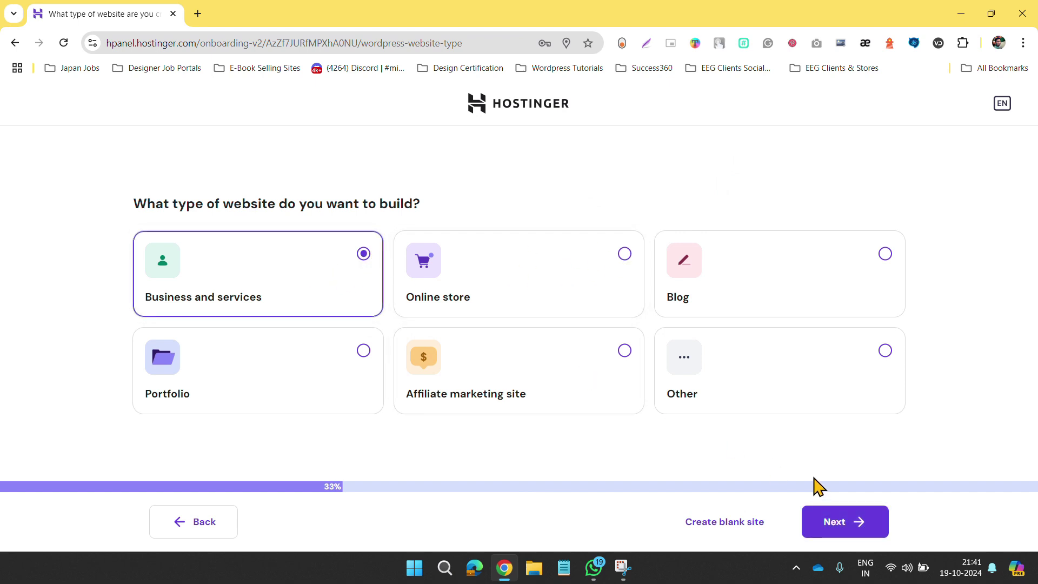
left_click(861, 520)
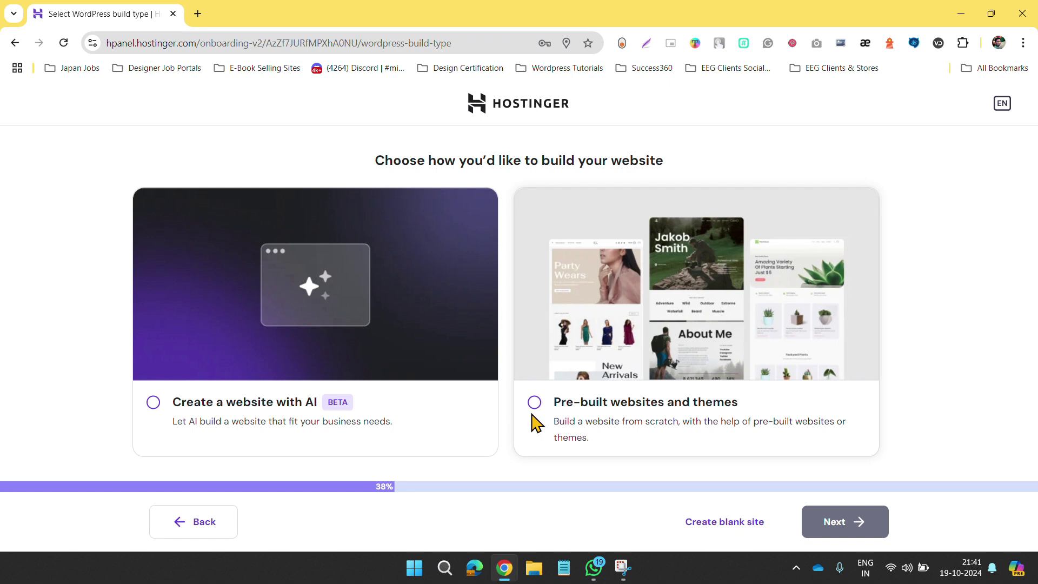
left_click(226, 405)
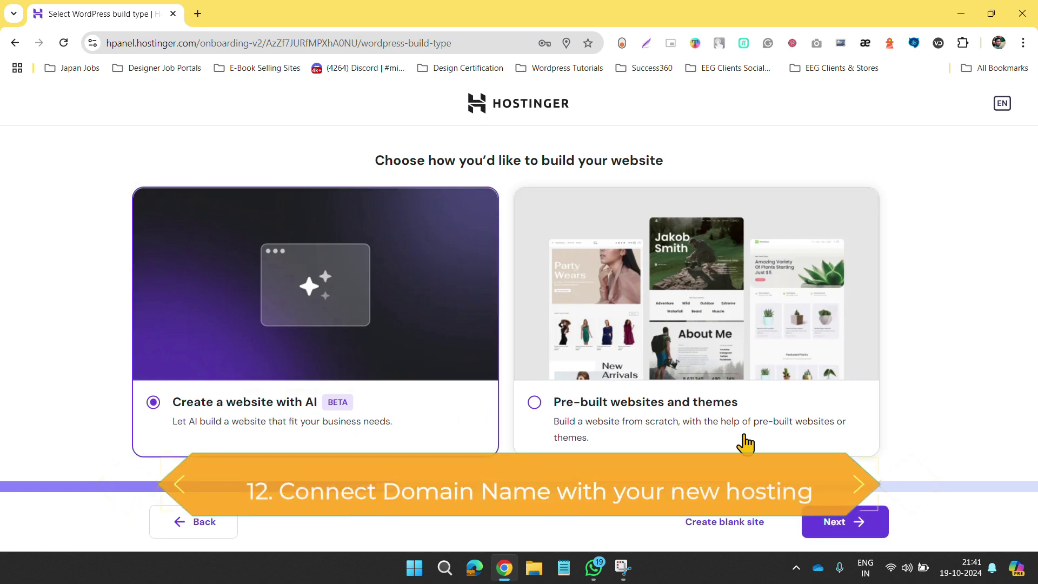
left_click(835, 520)
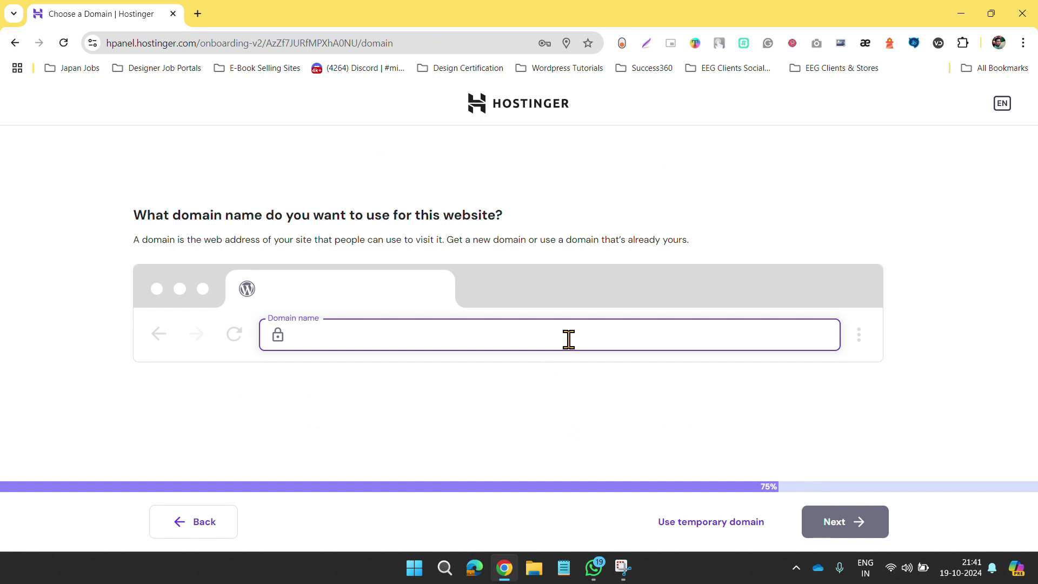
Use the existing domain sunsutra.in for the website and accept India as the target audience location
type("sunsutra.in")
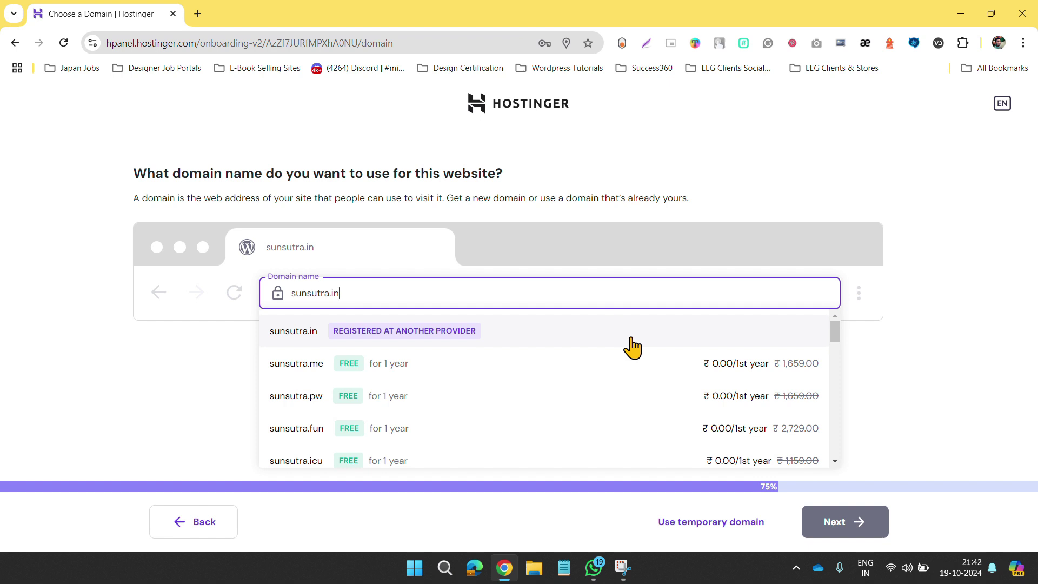
left_click(631, 338)
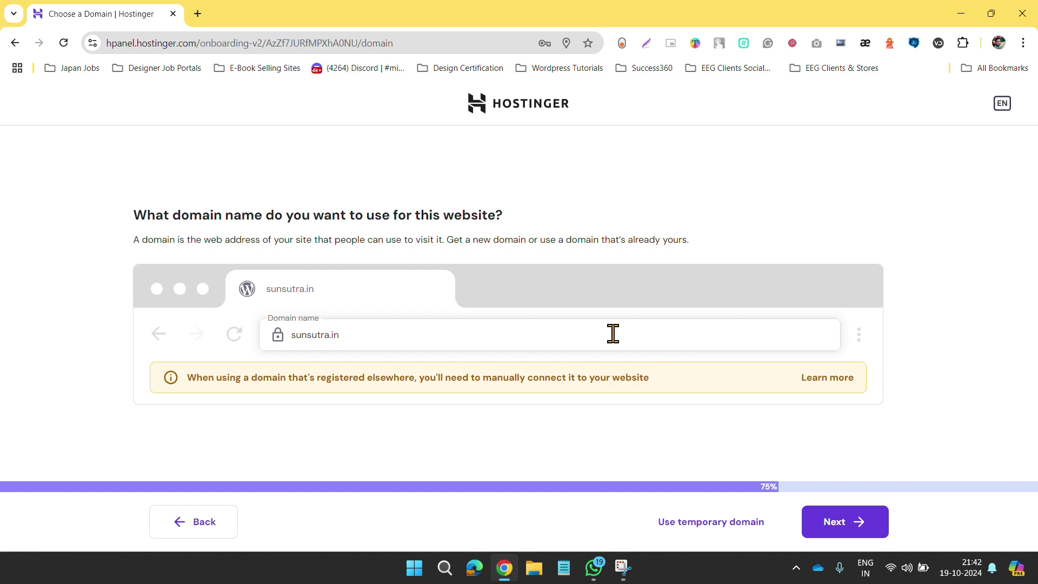
left_click(842, 520)
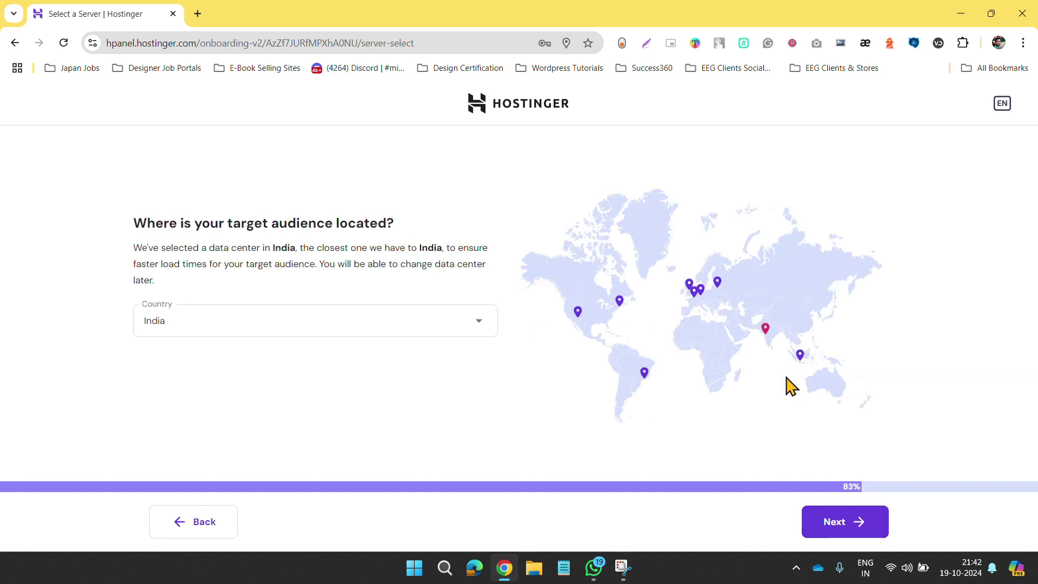
left_click(841, 524)
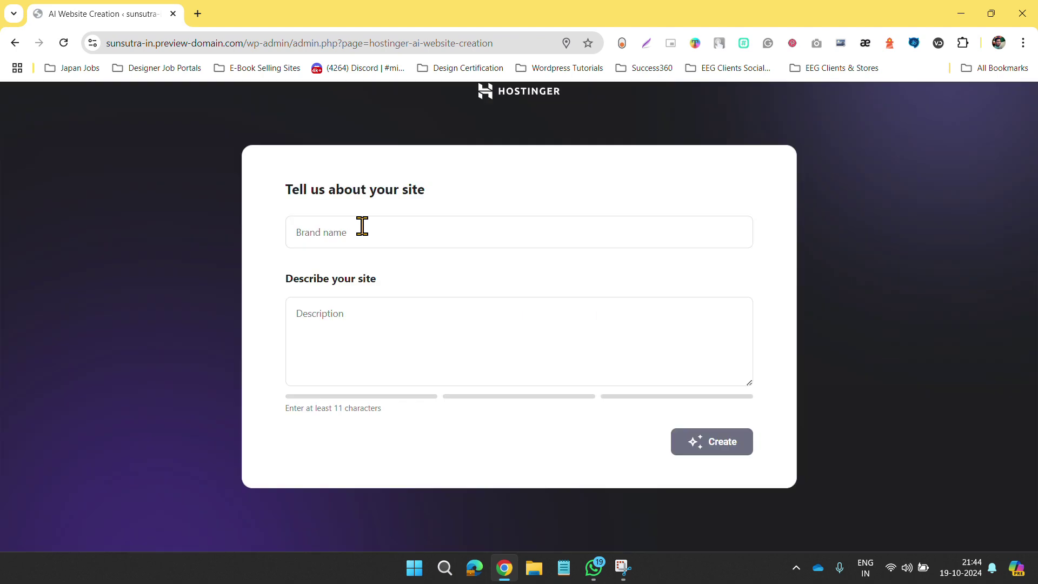
Enter Sunsutra as the brand name in the AI website creation form
left_click(363, 226)
type("Sun")
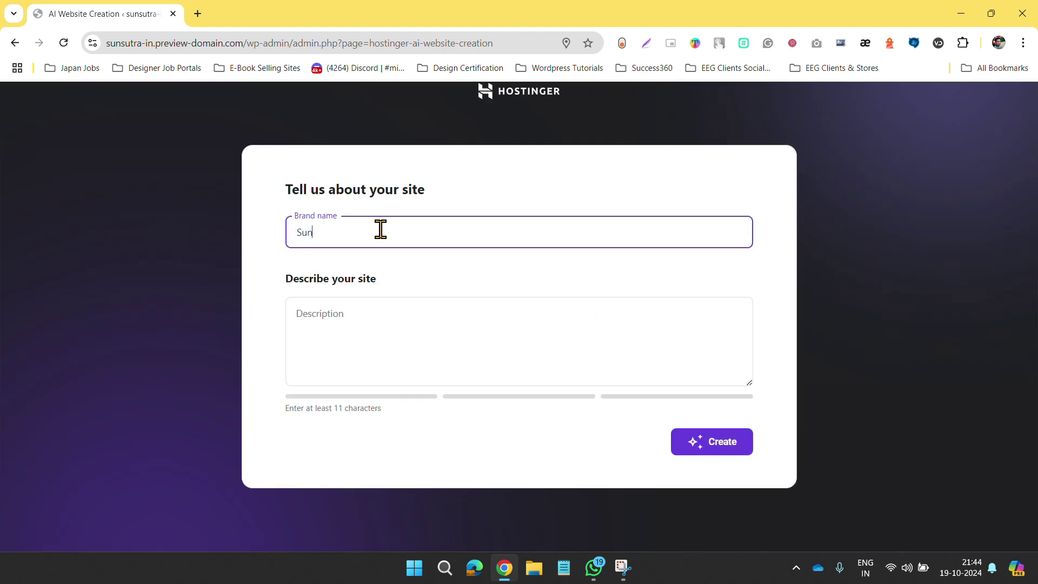
type("sutra")
left_click(411, 277)
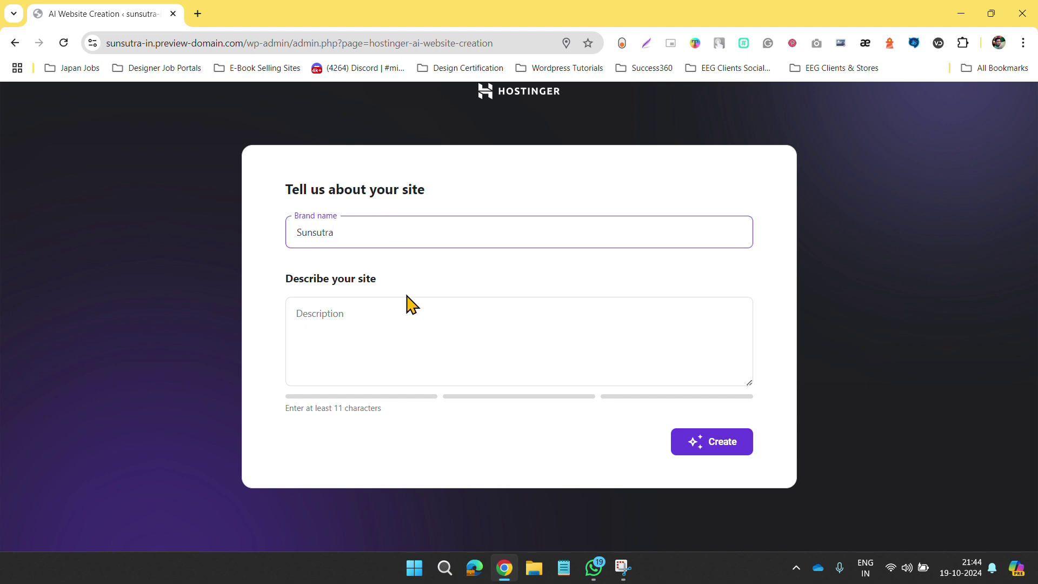
Describe the site as "A multicuisine cafe in varanasi, elegant and intresting place to spend your family time"
left_click(483, 346)
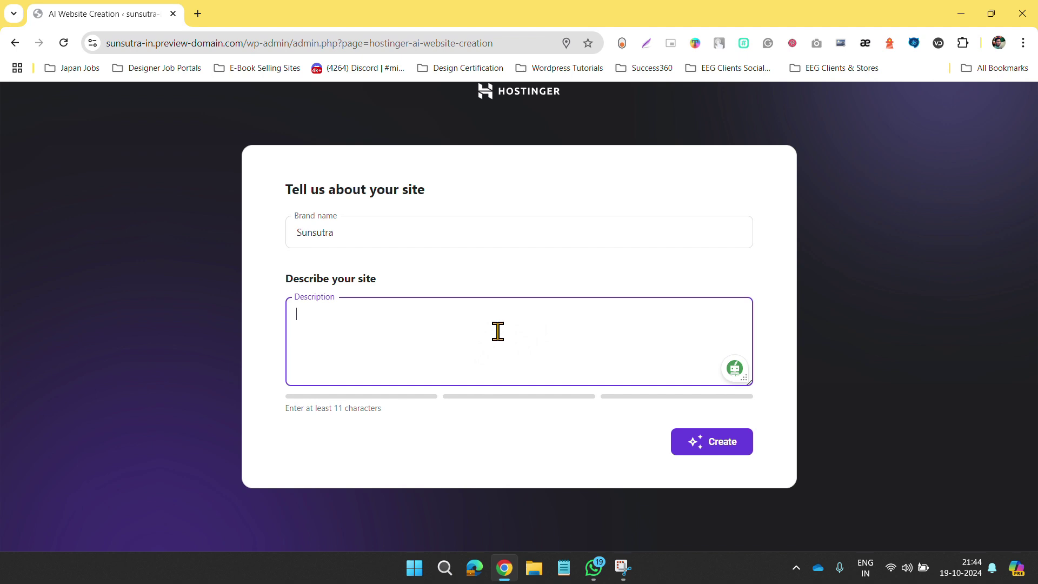
type("A")
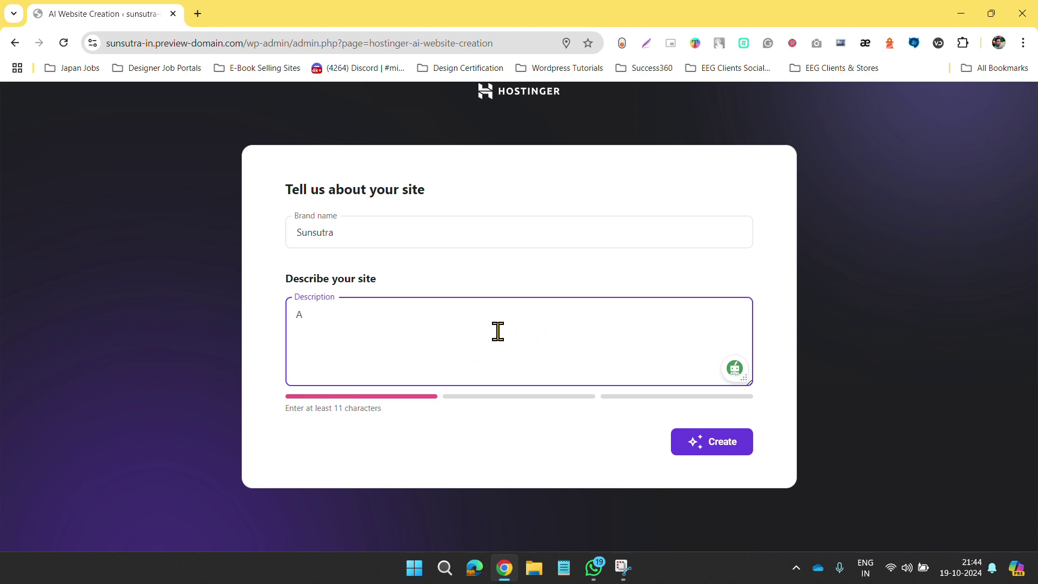
type(" multicuisine Ca")
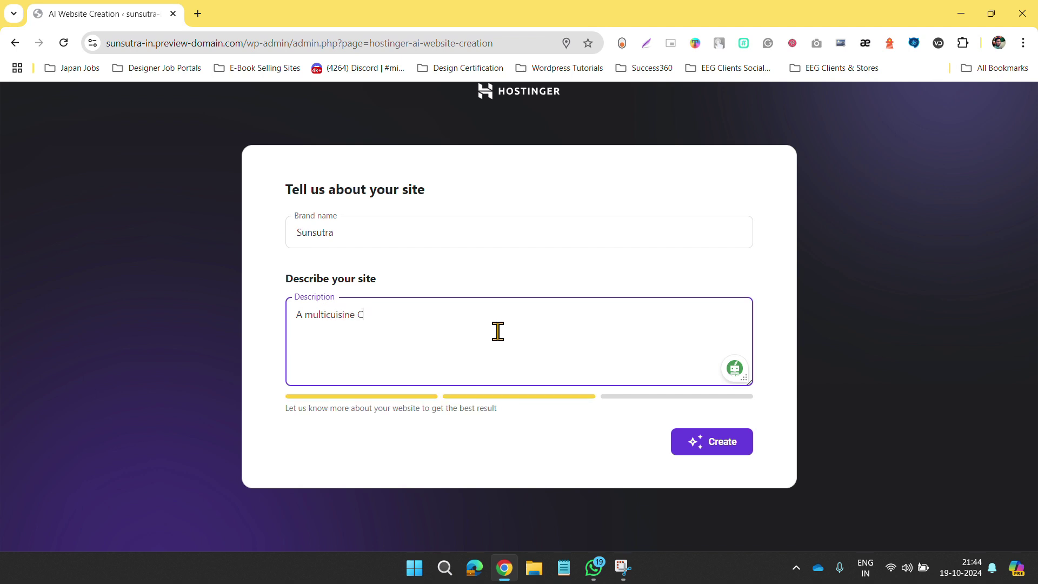
key("BackSpace")
type("cafe in varanasi")
type("elegant an d ")
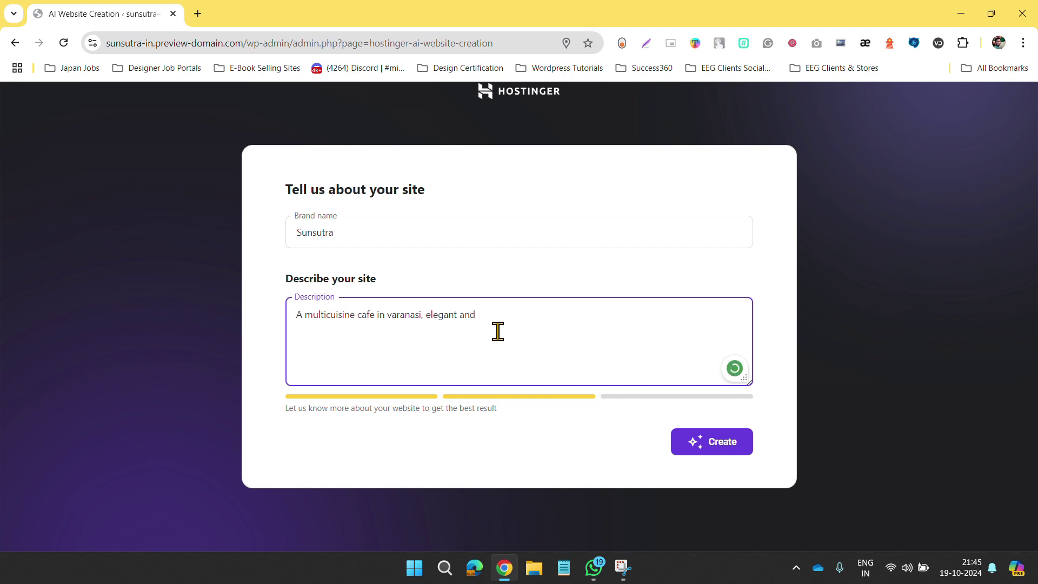
type("intre")
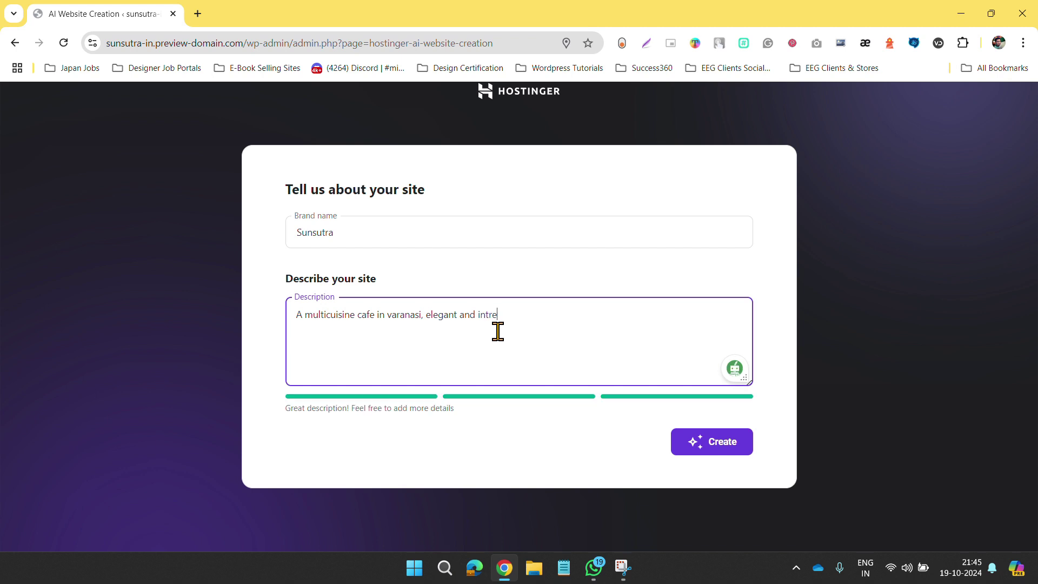
type("sting place to spend your family time")
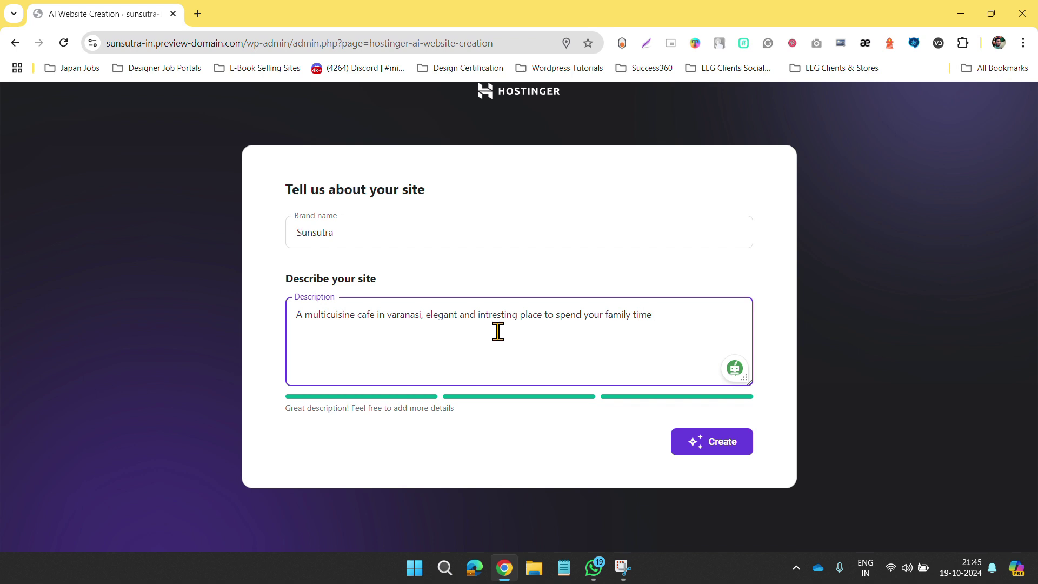
Change the end of the site description to mention family and friends time, and generate the website
key("BackSpace")
key("BackSpace")
key("BackSpace")
key("BackSpace")
type("and friends time")
key("BackSpace")
key("BackSpace")
key("BackSpace")
key("BackSpace")
type("time. with")
left_click(706, 453)
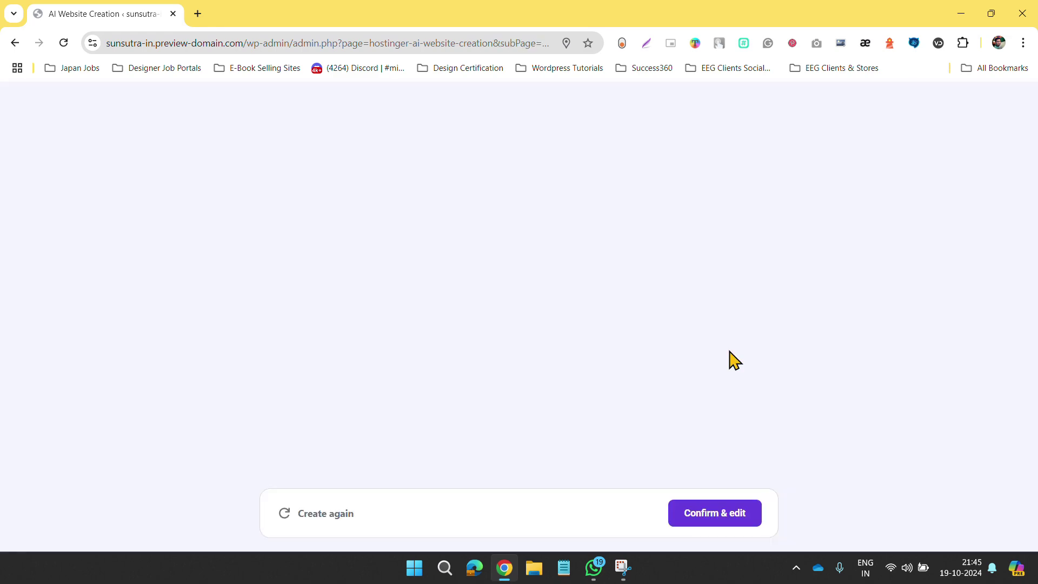
Review the generated cafe website from the hero section down to the footer
scroll(730, 354, "down", 5)
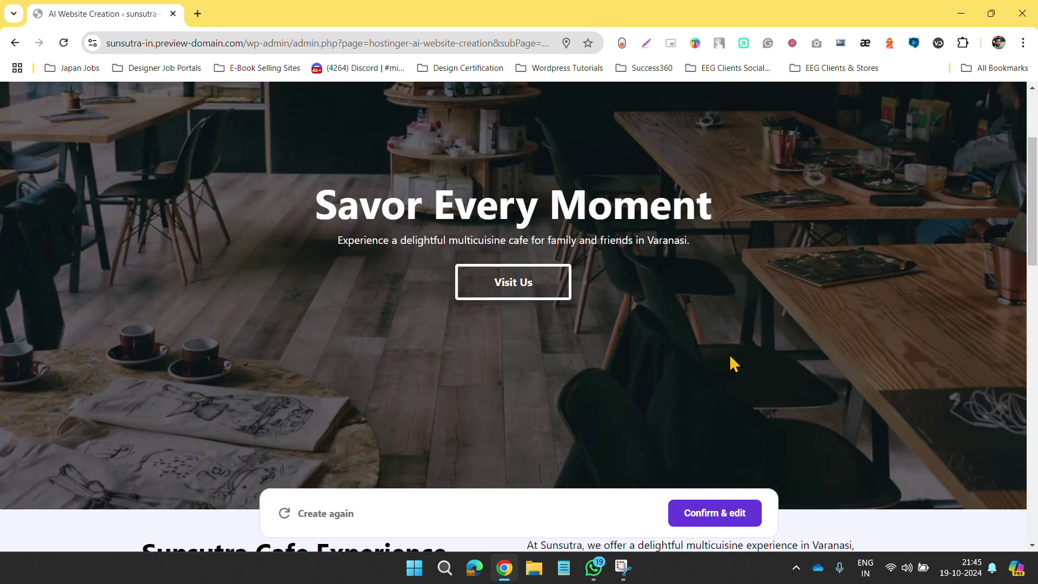
scroll(730, 354, "up", 3)
scroll(730, 356, "down", 6)
scroll(729, 354, "down", 15)
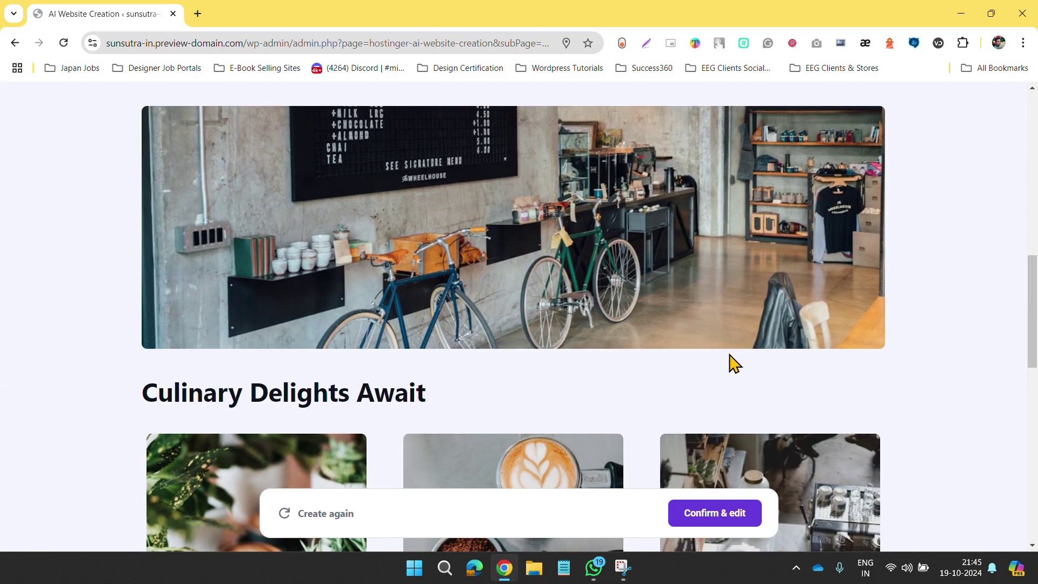
scroll(729, 355, "up", 18)
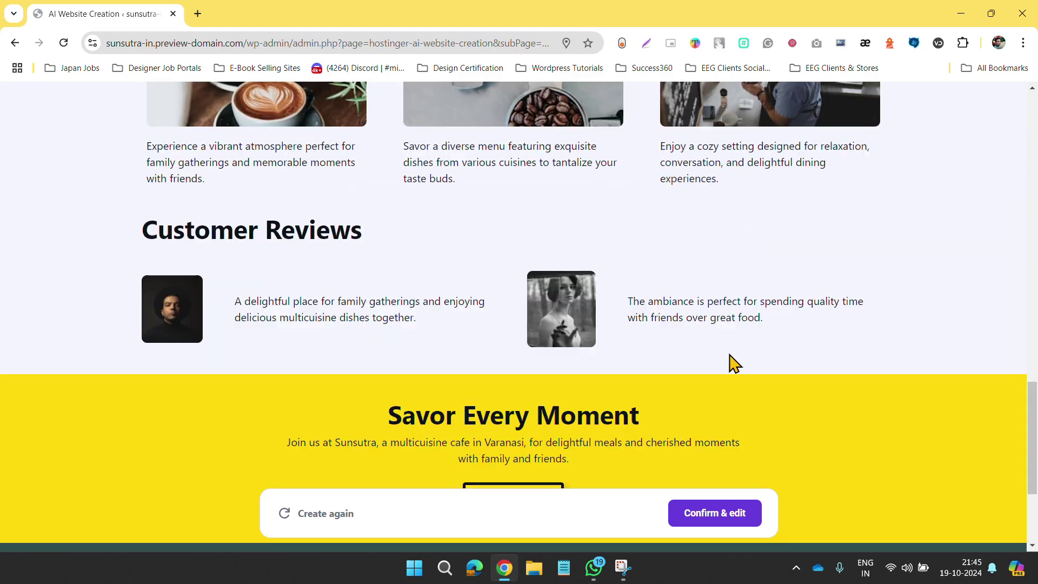
scroll(730, 362, "up", 5)
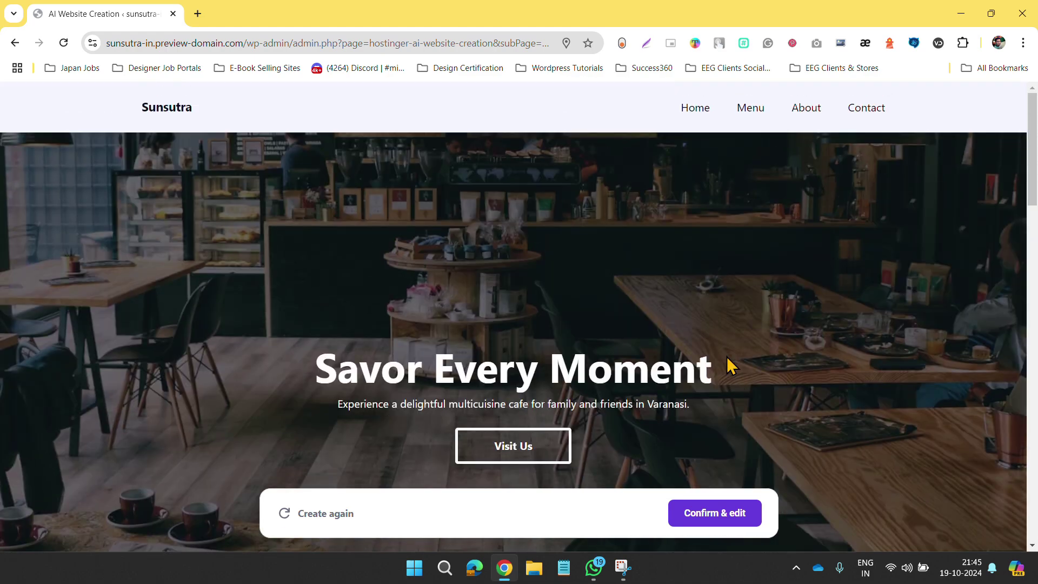
scroll(728, 364, "down", 1)
Generate the website again with the same brand name and description
left_click(326, 514)
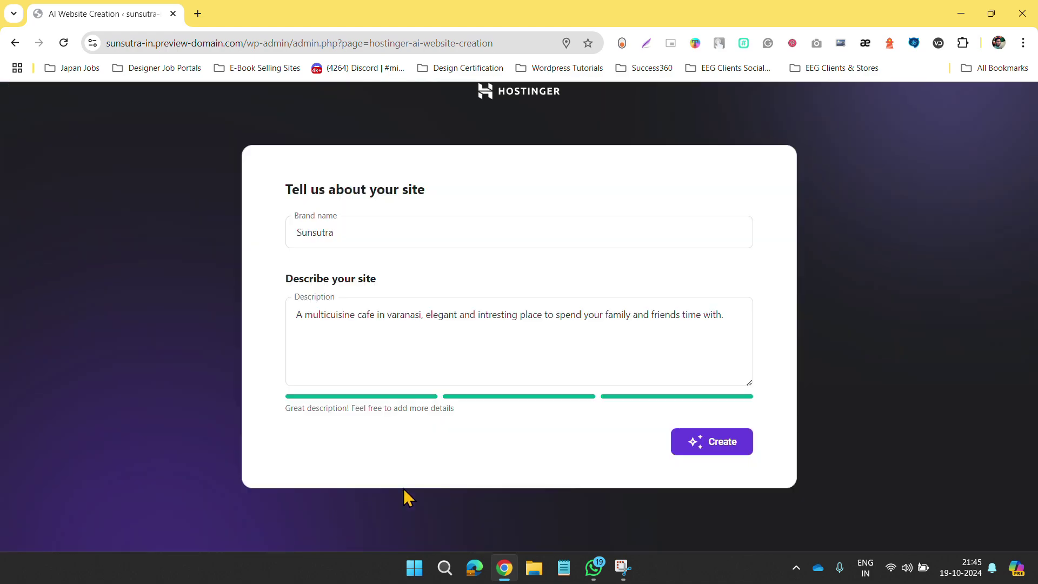
left_click(711, 449)
left_click(639, 367)
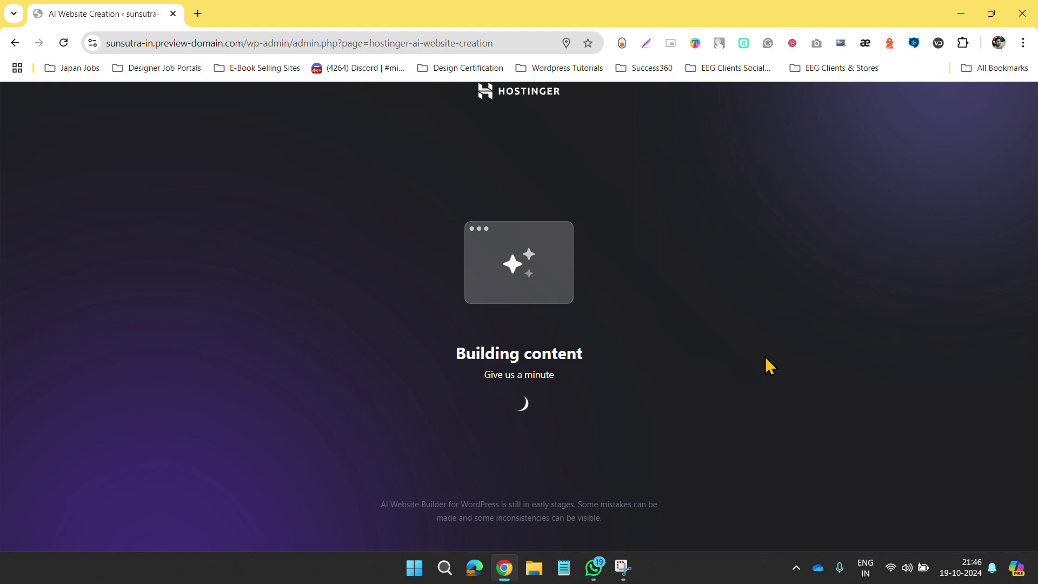
Accept the regenerated design for editing, and dismiss the site editor's introduction and the rating survey
scroll(769, 366, "down", 15)
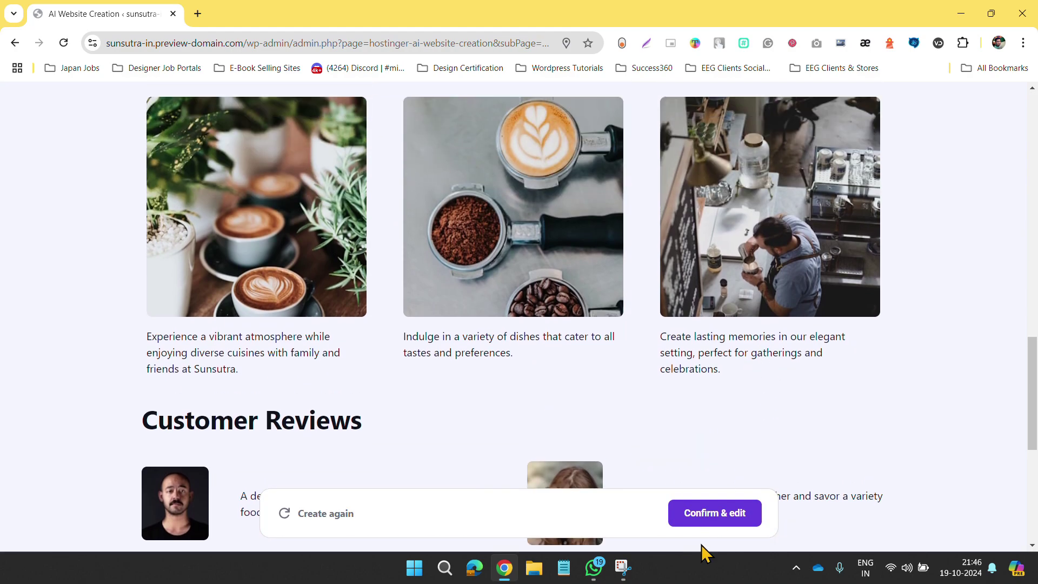
left_click(727, 518)
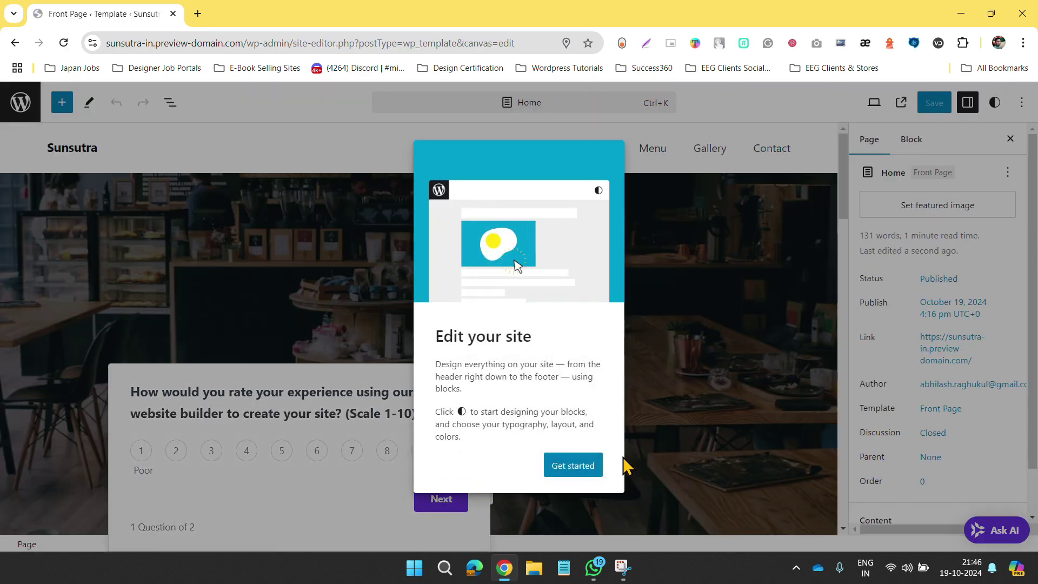
left_click(576, 469)
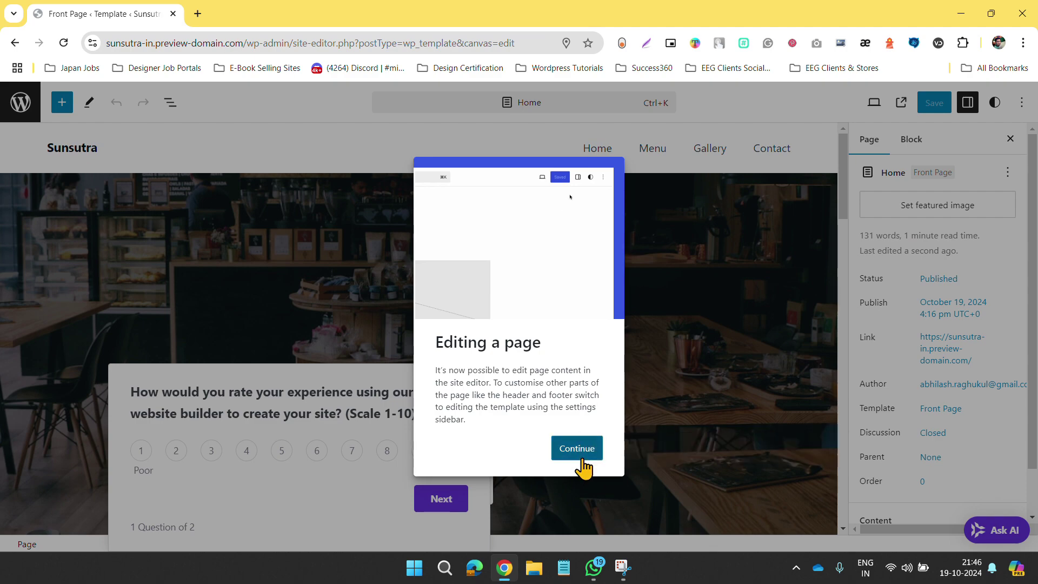
left_click(577, 456)
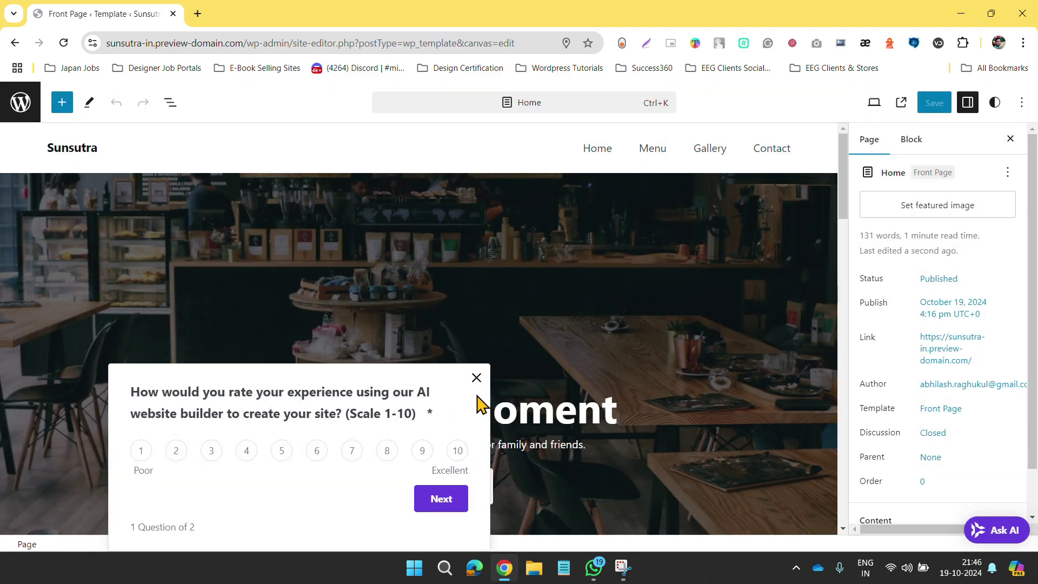
left_click(476, 378)
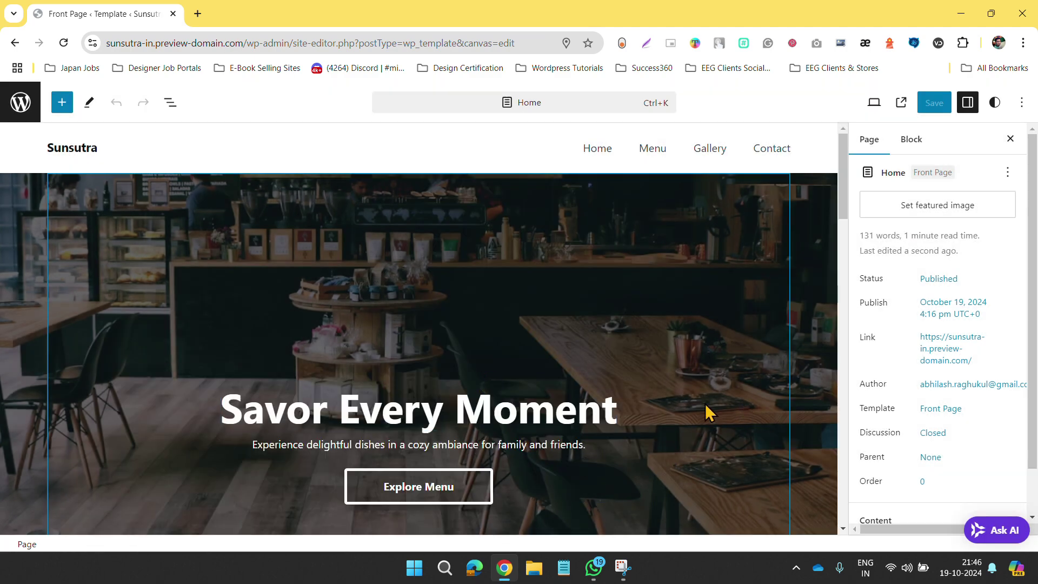
Look through the home page in the site editor, and leave the page for the site's Design overview
scroll(705, 403, "down", 10)
scroll(610, 382, "down", 12)
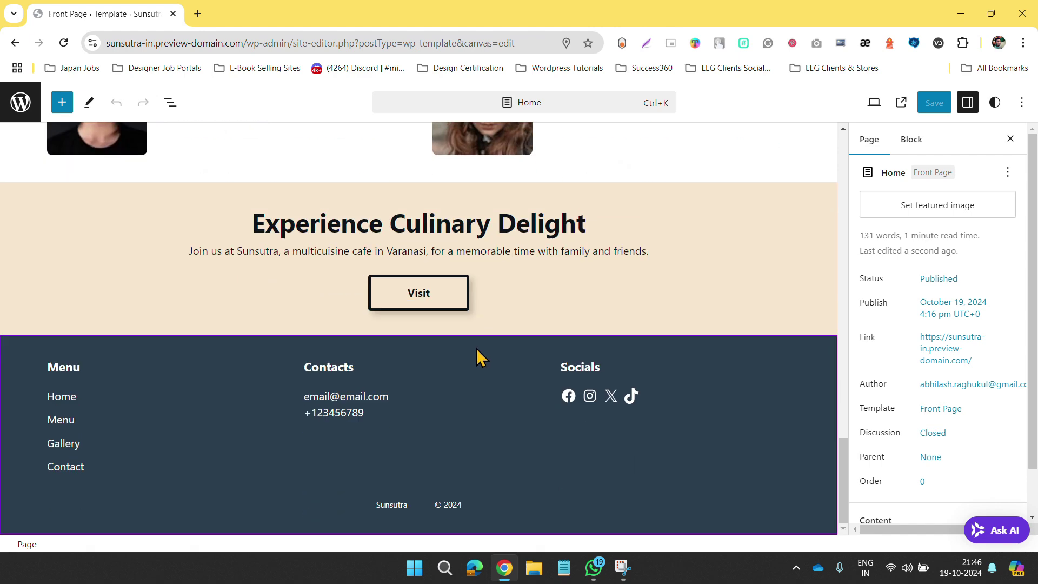
scroll(477, 356, "up", 3)
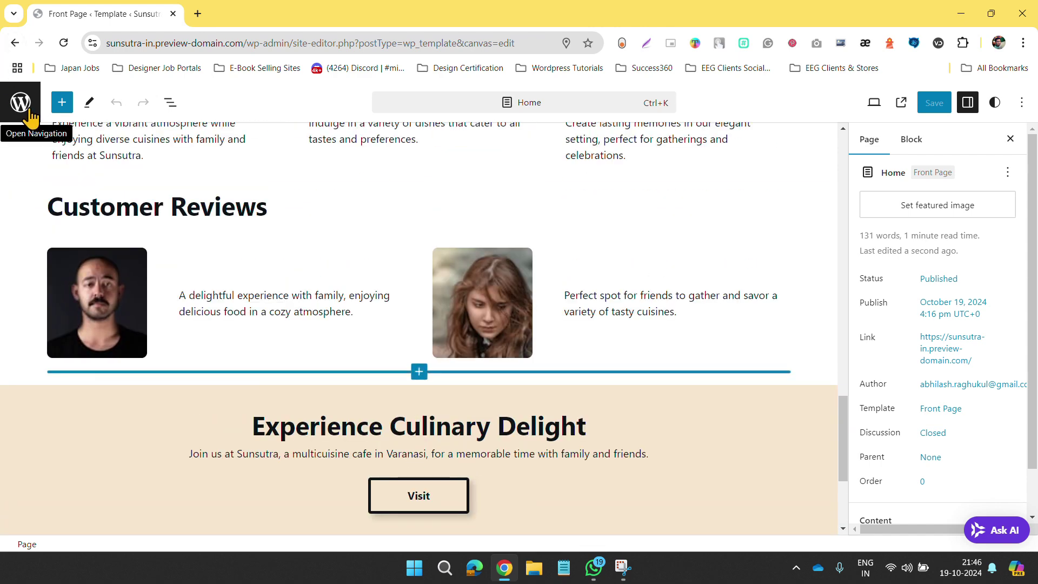
scroll(973, 319, "down", 1)
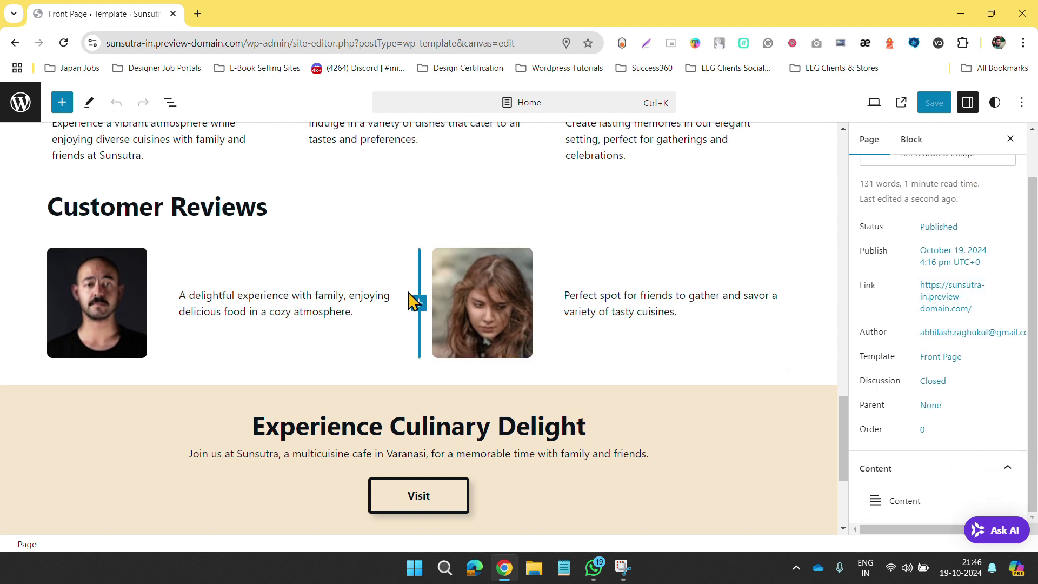
left_click(13, 114)
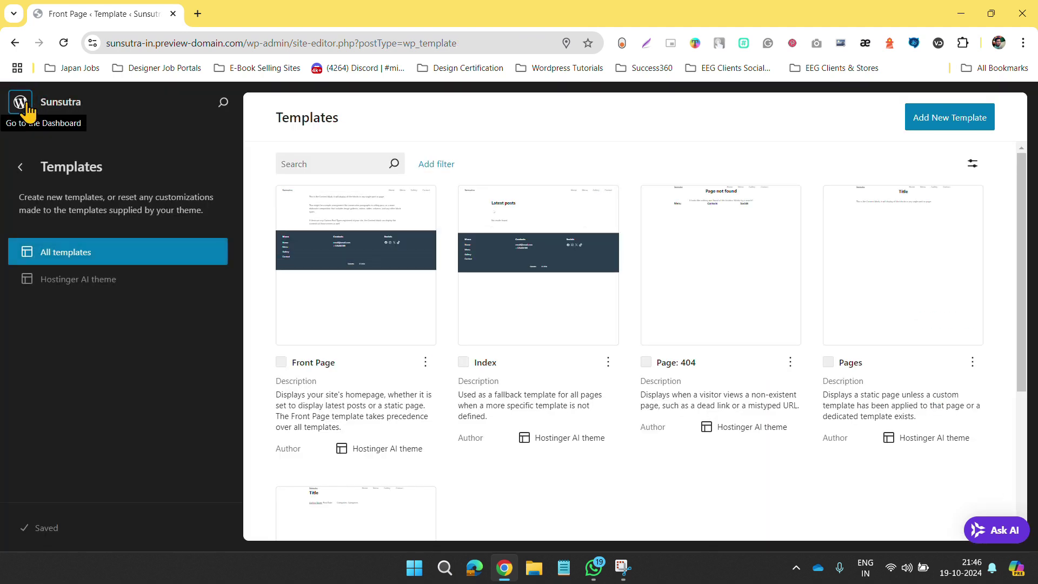
left_click(19, 168)
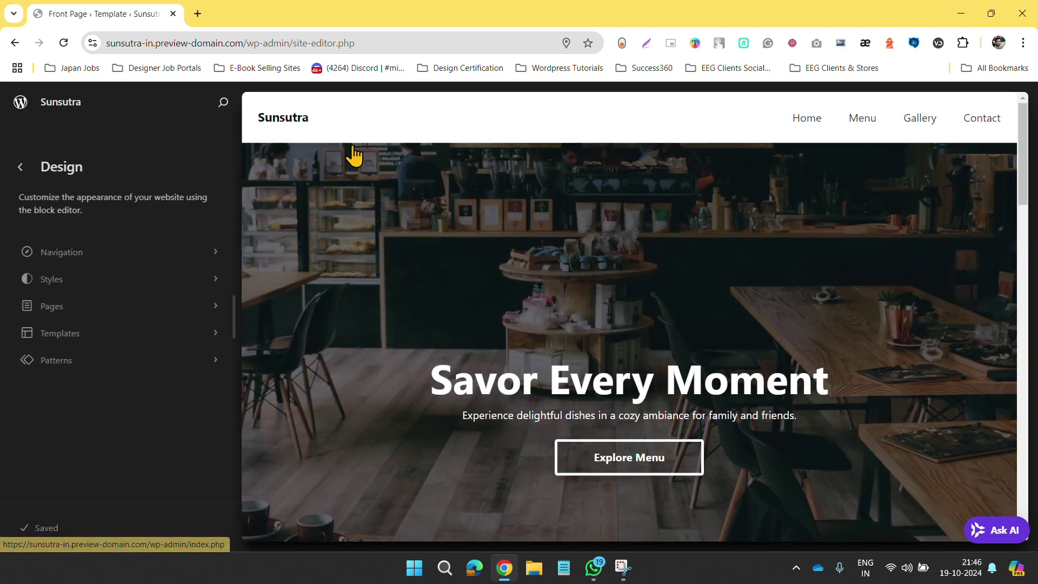
View the published Sunsutra site in a new tab and look through its home page down to the footer
scroll(727, 262, "down", 15)
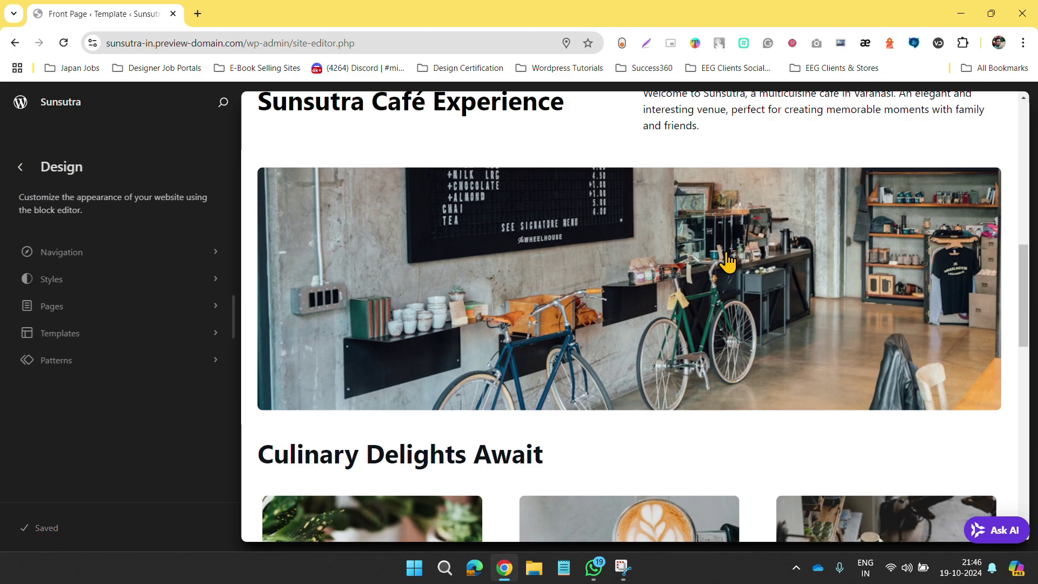
scroll(730, 254, "up", 15)
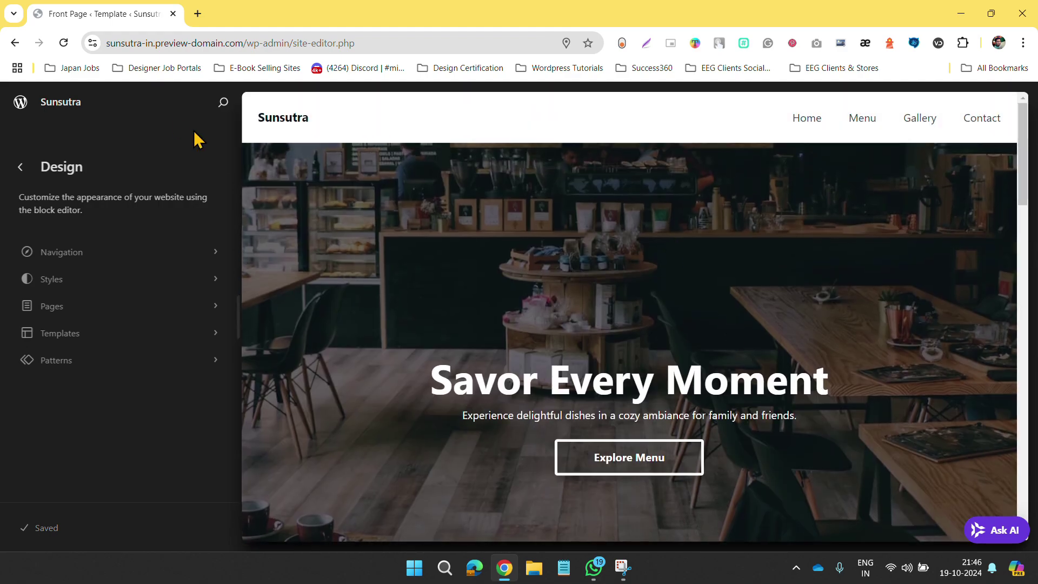
left_click(62, 102)
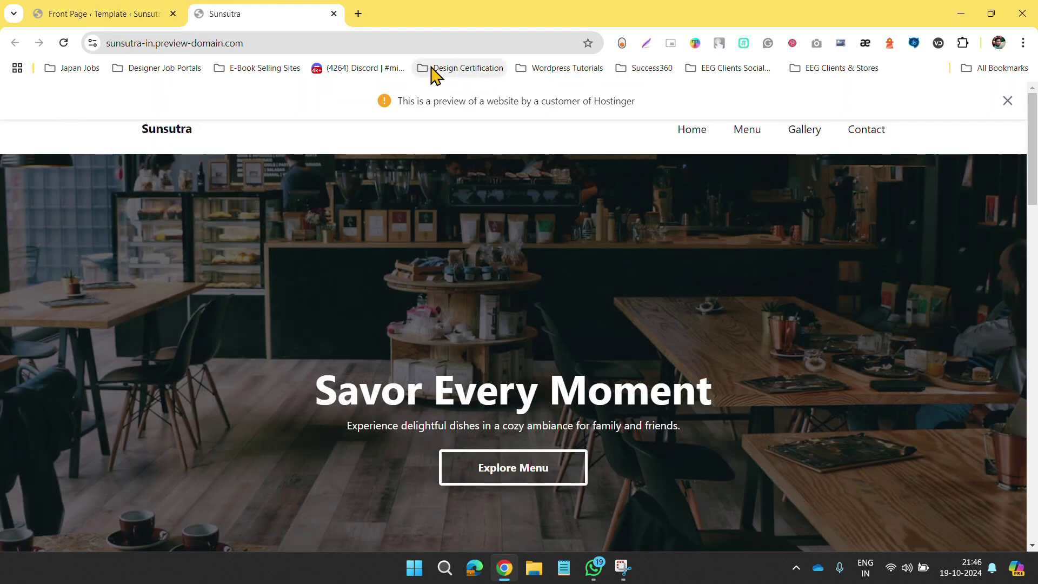
scroll(520, 280, "down", 5)
scroll(520, 280, "down", 10)
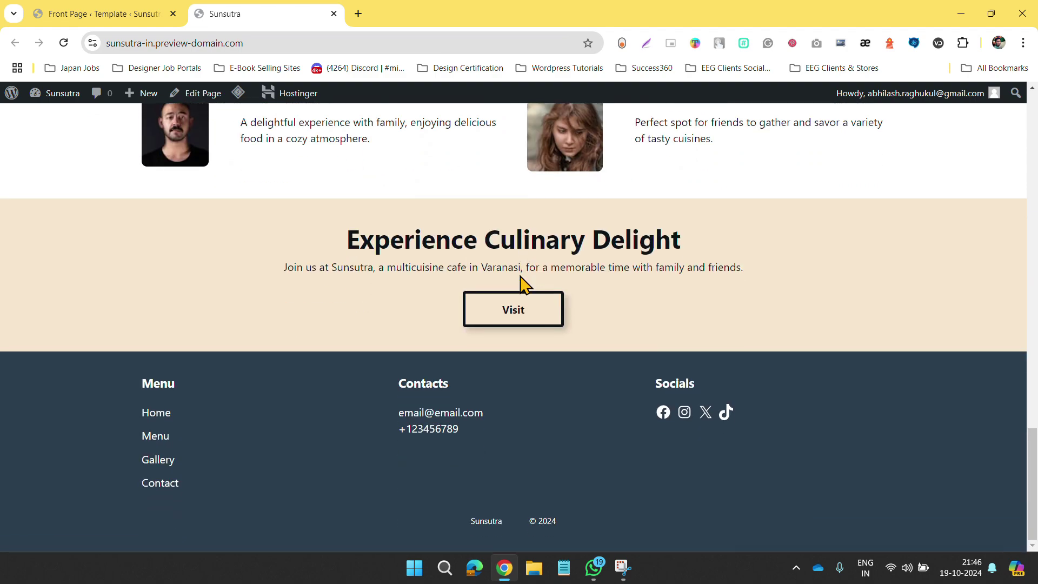
scroll(520, 277, "up", 10)
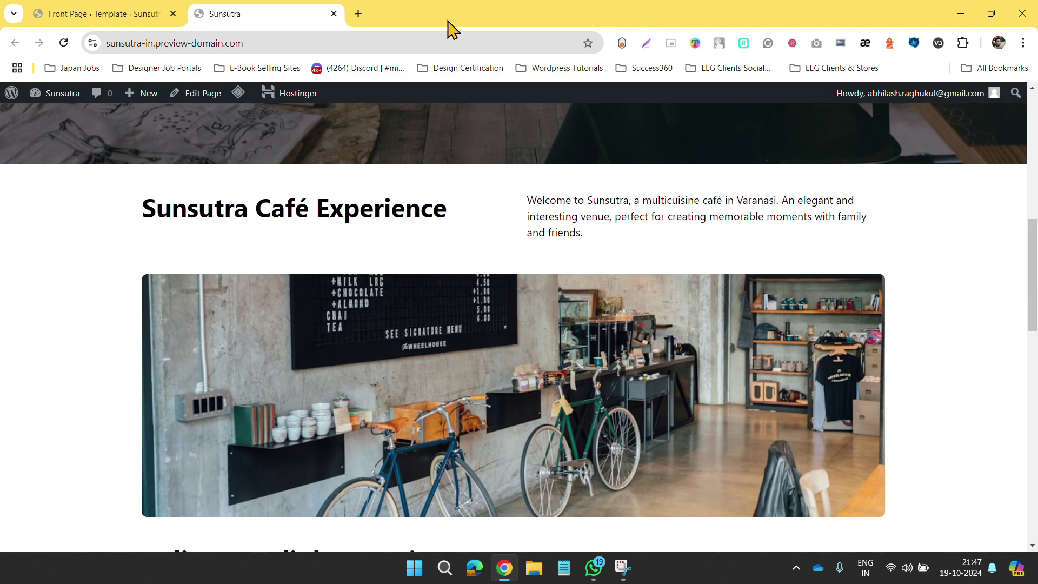
Go to the site's WordPress dashboard, open the site in a separate tab, and return to look over the dashboard
left_click(60, 93)
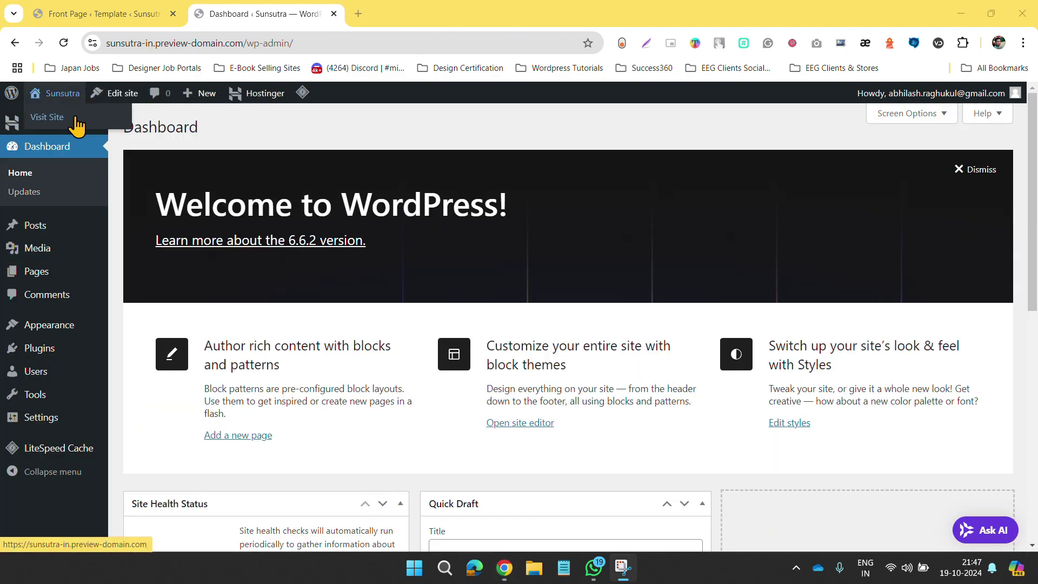
right_click(76, 119)
left_click(99, 131)
left_click(357, 13)
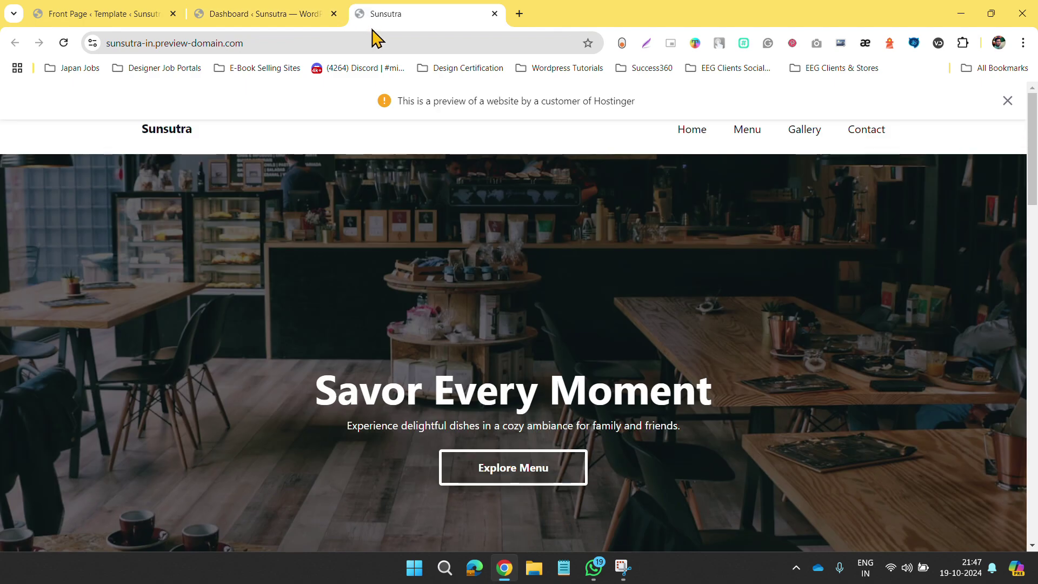
left_click(278, 10)
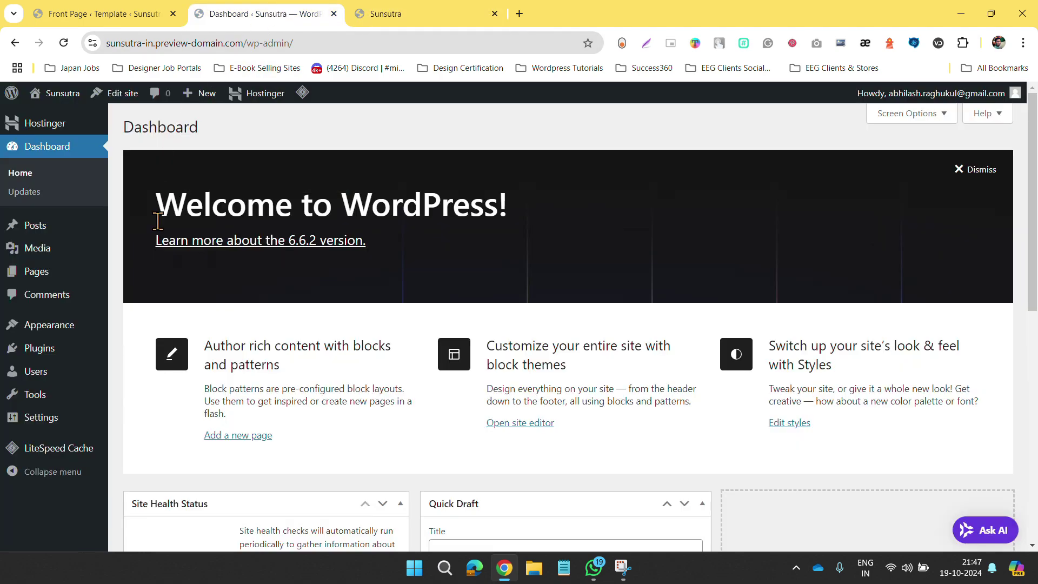
scroll(206, 276, "down", 2)
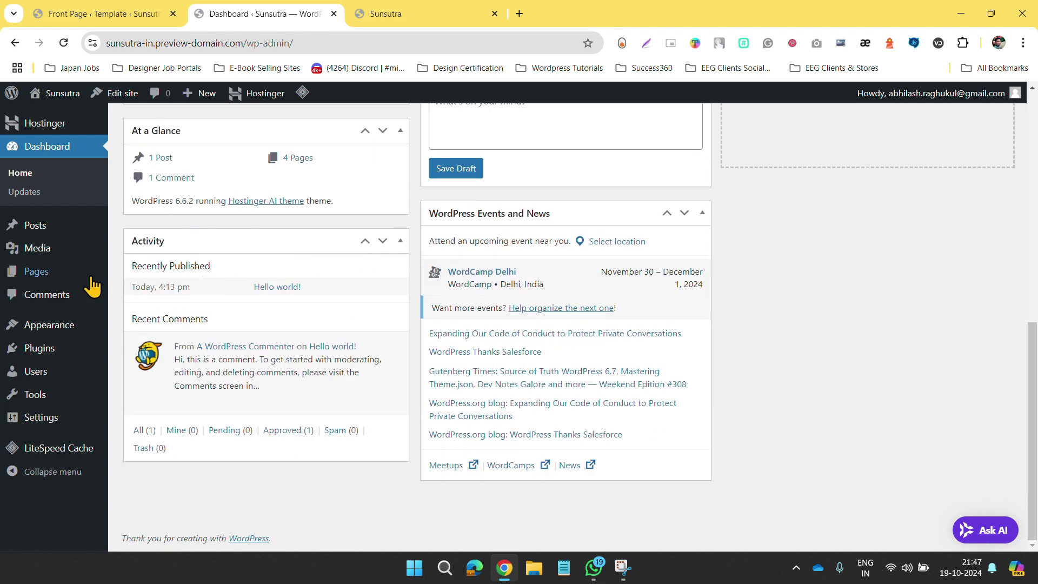